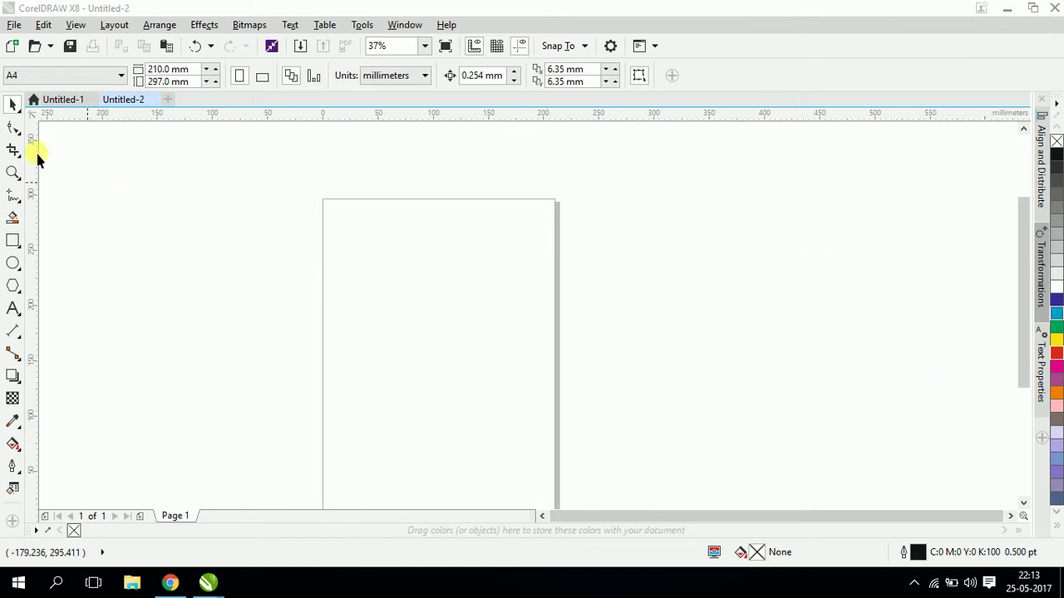
click(15, 129)
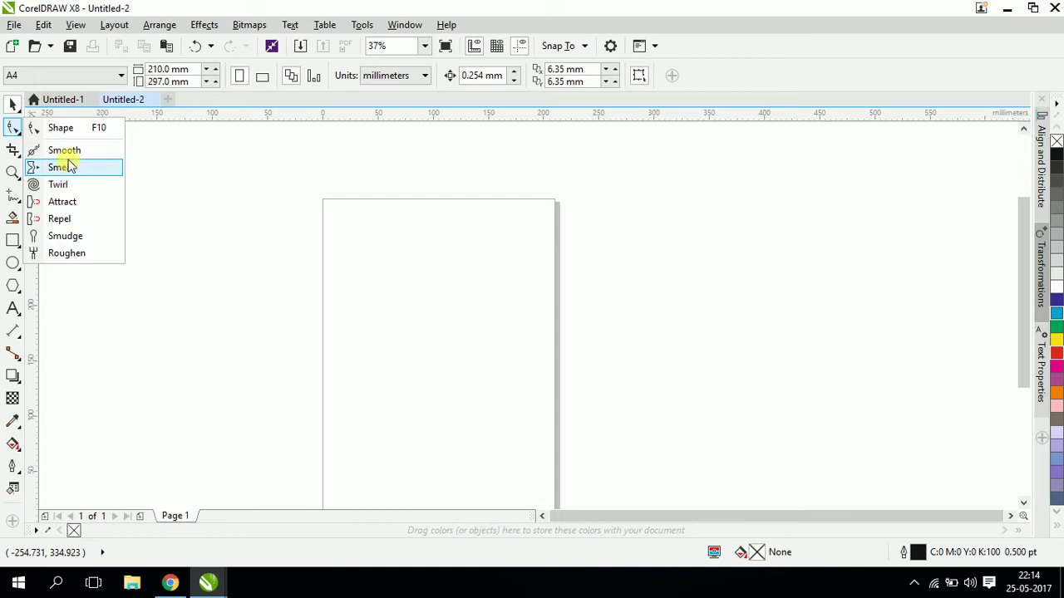
click(183, 173)
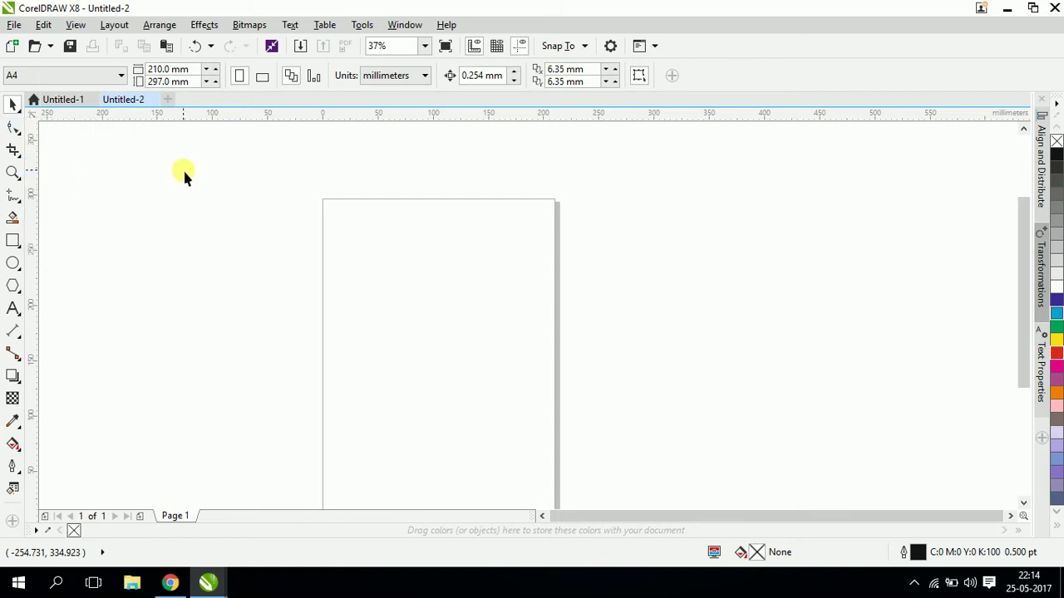
Draw a closed freehand curve about 191 mm wide and 185 mm high on the page, with peaks and dips along its upper edge.
click(12, 200)
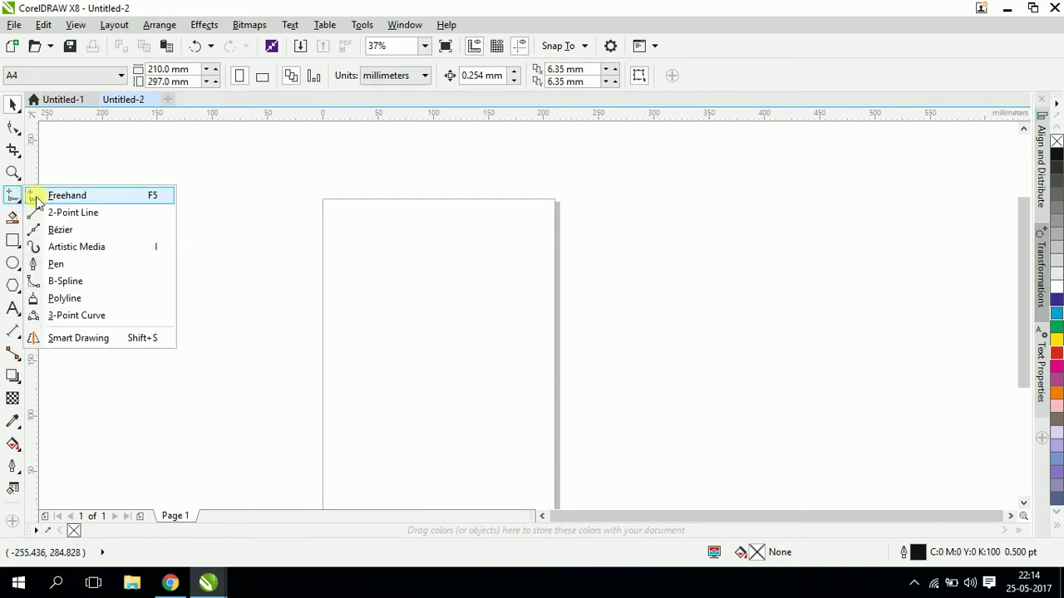
click(36, 196)
scroll(378, 228, down, 2)
scroll(393, 250, up, 2)
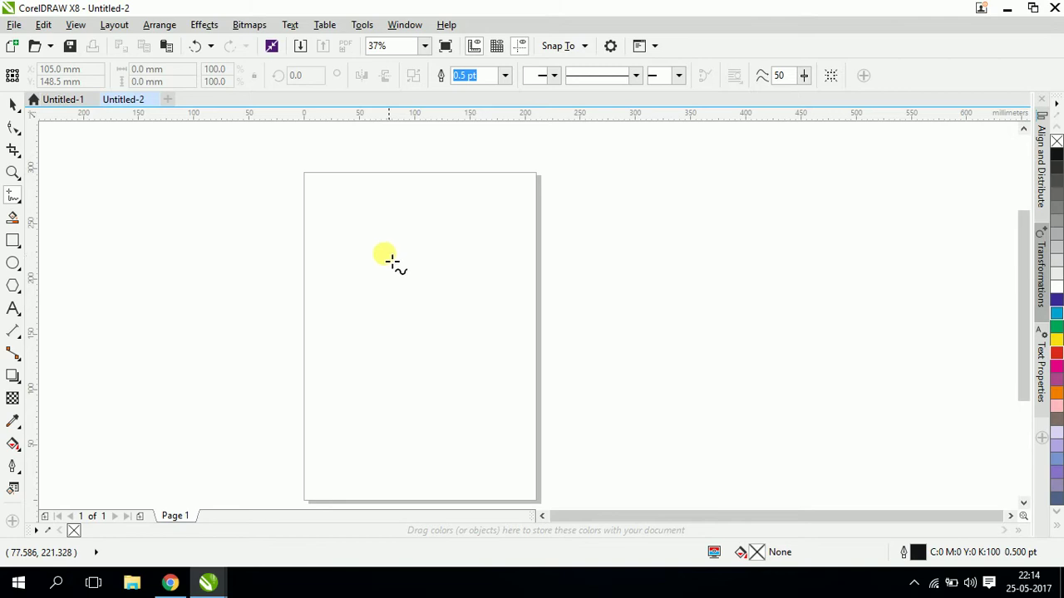
scroll(391, 261, up, 2)
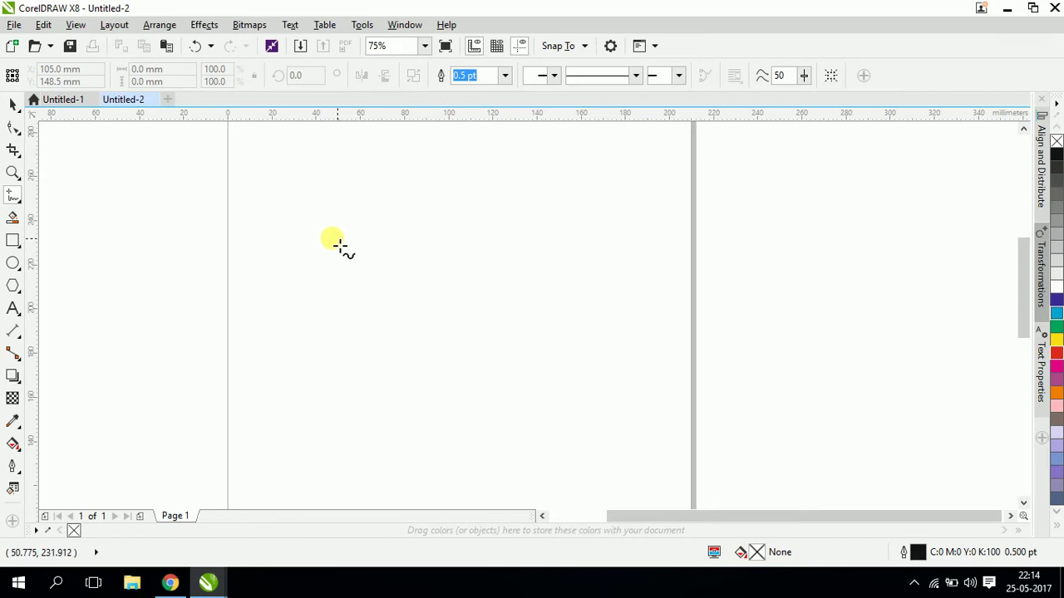
scroll(315, 258, down, 2)
mouse_move(296, 338)
mouse_down()
mouse_move(367, 253)
mouse_move(410, 277)
mouse_move(472, 260)
mouse_move(505, 288)
mouse_move(508, 355)
mouse_move(461, 422)
mouse_move(377, 437)
mouse_move(311, 393)
mouse_move(291, 335)
mouse_up()
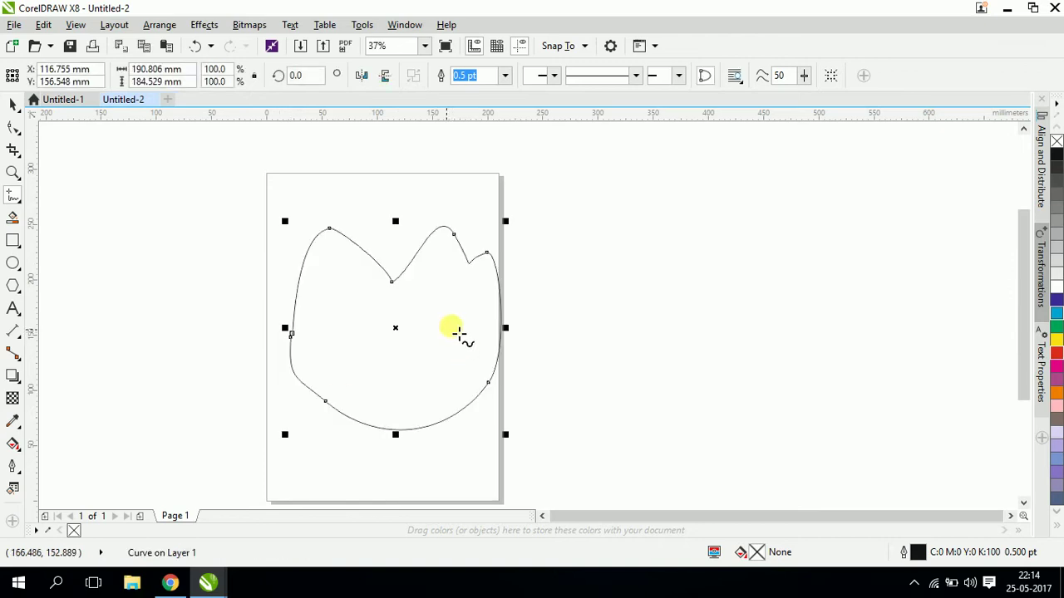
Activate the Smooth tool for the closed curve with a 30.1 mm nib size and a rate of 100.
scroll(451, 277, up, 2)
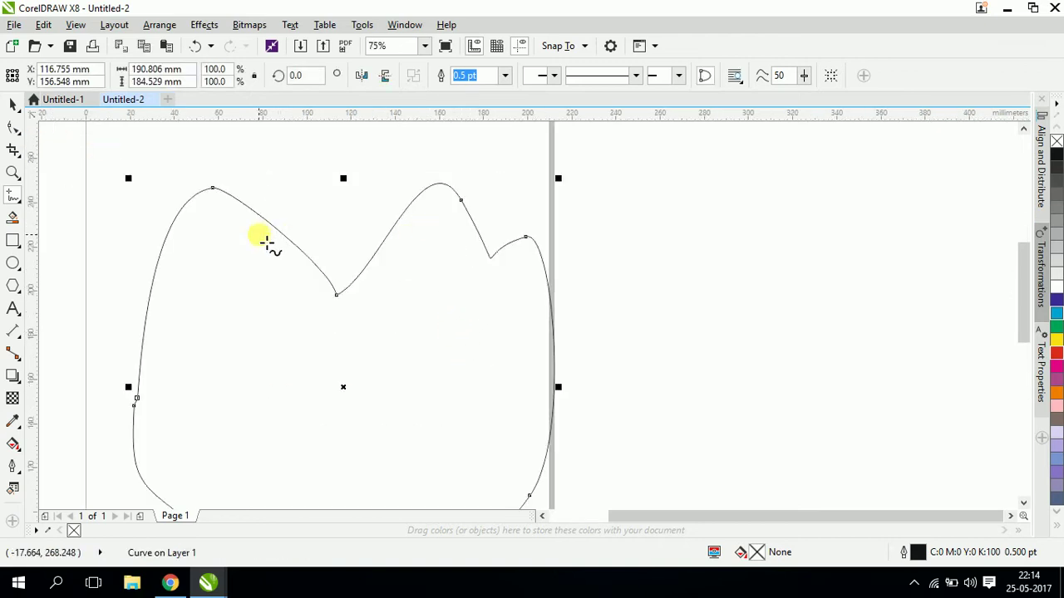
click(15, 133)
click(50, 147)
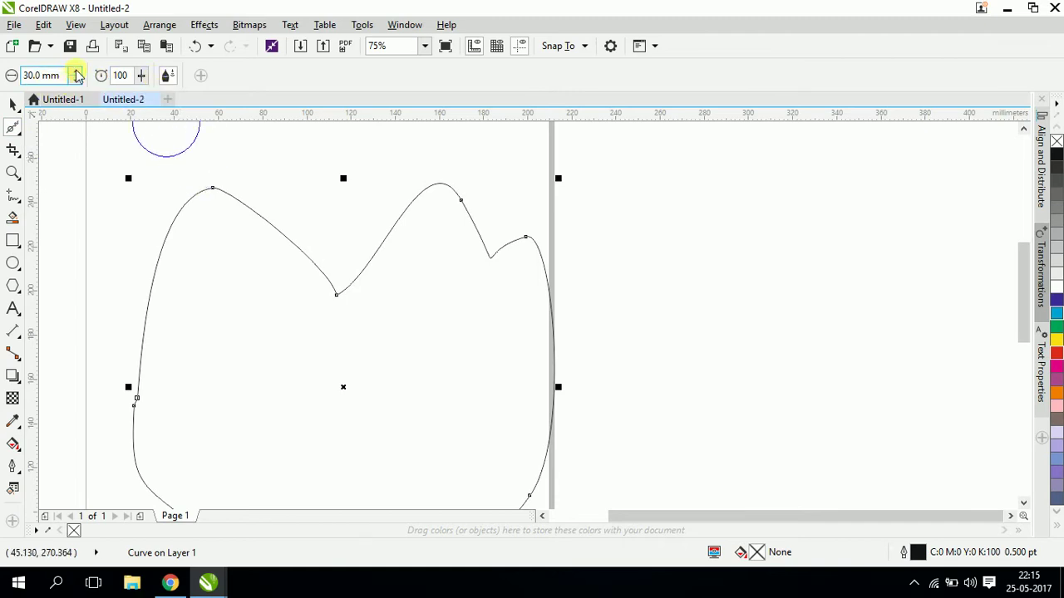
double_click(39, 75)
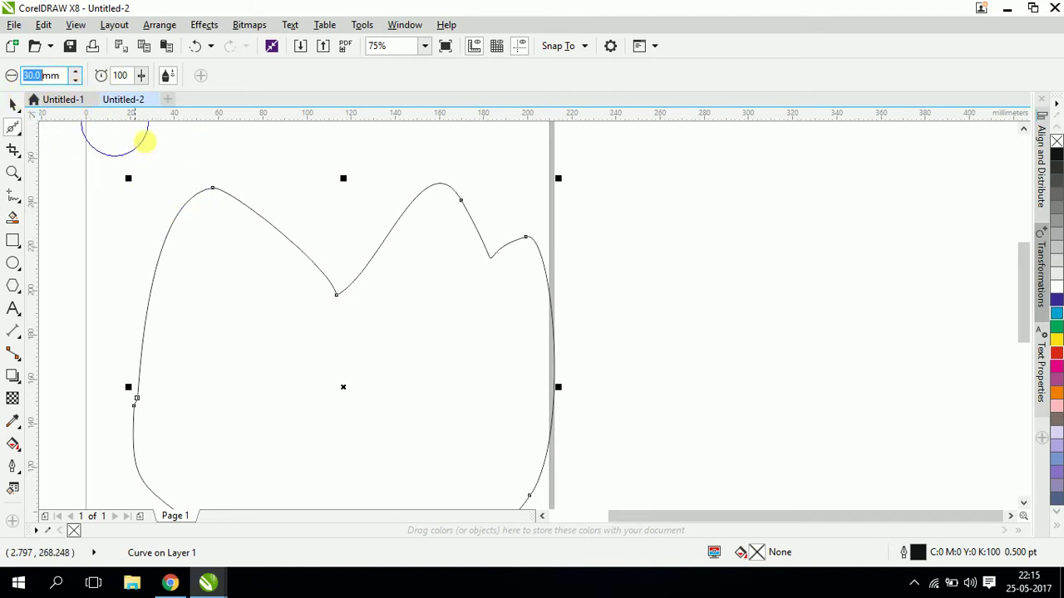
click(76, 72)
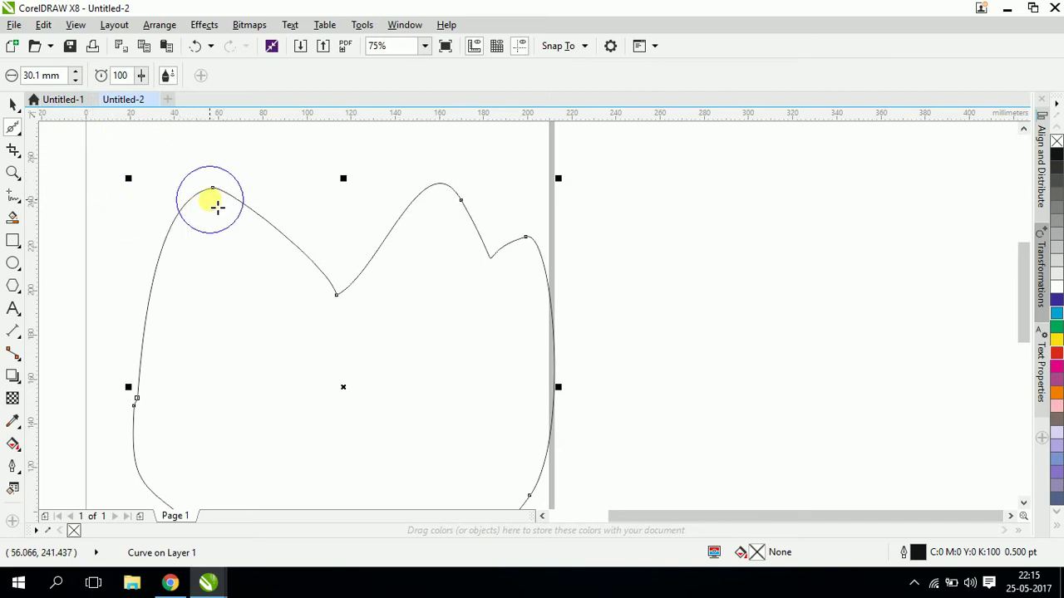
click(67, 75)
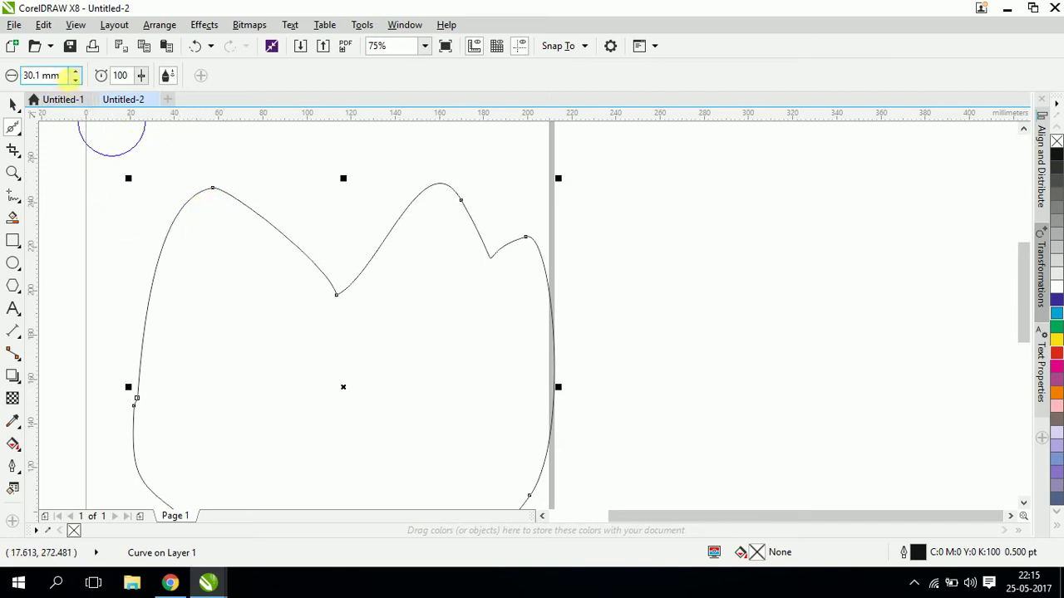
drag(67, 76, 3, 73)
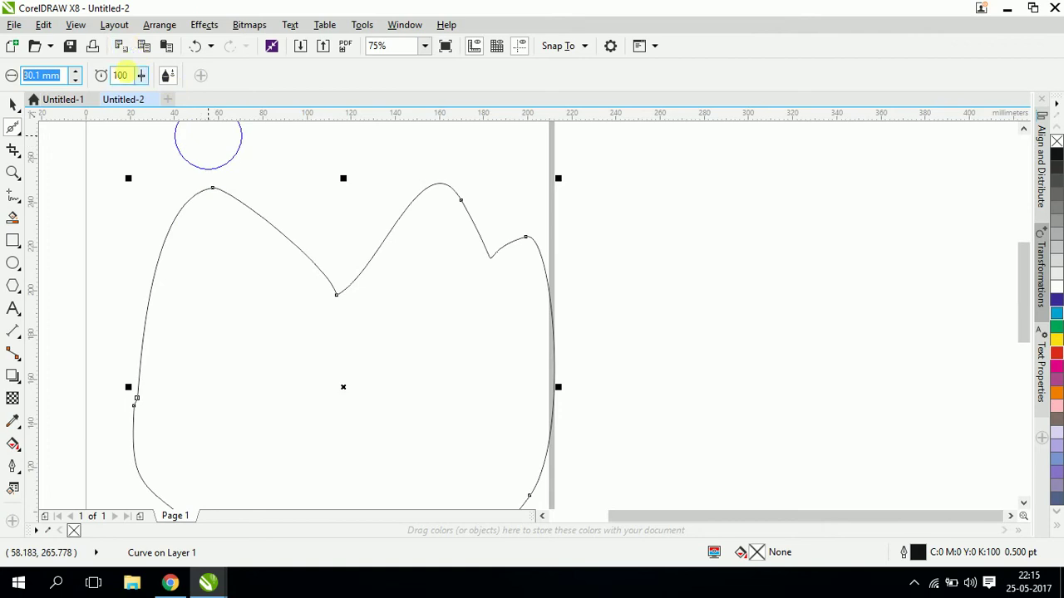
drag(142, 75, 99, 86)
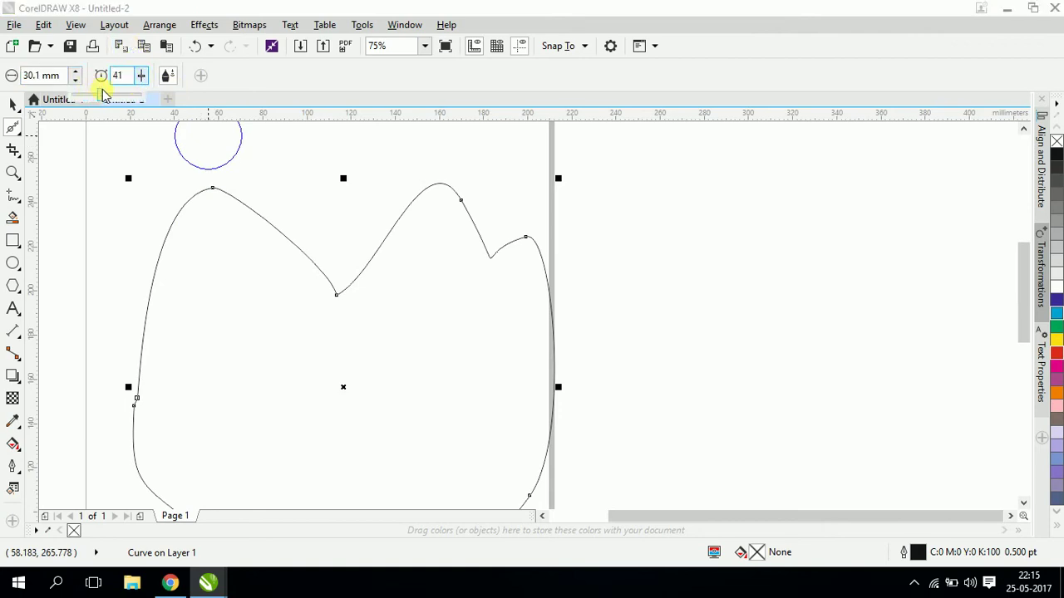
drag(105, 94, 148, 95)
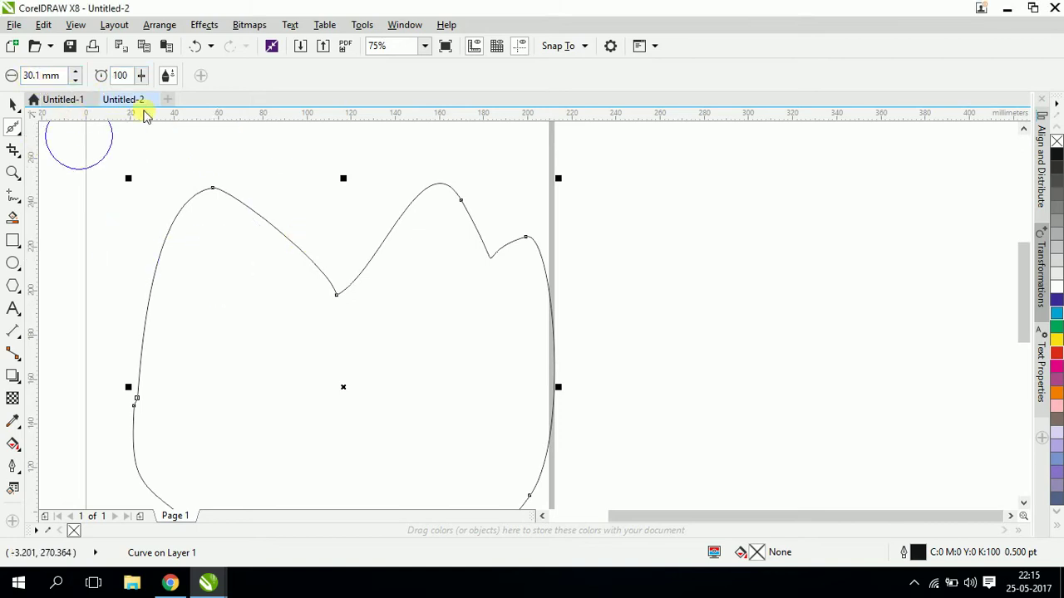
Smooth the peaks and sharp dips along the closed curve's upper edge.
mouse_move(214, 197)
mouse_down()
mouse_move(281, 225)
mouse_move(356, 301)
mouse_move(565, 285)
mouse_move(465, 308)
mouse_up()
mouse_move(207, 195)
mouse_down()
mouse_move(311, 252)
mouse_move(357, 292)
mouse_move(497, 194)
mouse_move(539, 287)
mouse_move(358, 310)
mouse_move(346, 299)
mouse_move(366, 285)
mouse_move(468, 263)
mouse_move(388, 304)
mouse_move(330, 283)
mouse_move(346, 304)
mouse_move(492, 261)
mouse_move(524, 275)
mouse_move(490, 269)
mouse_move(506, 247)
mouse_move(428, 281)
mouse_up()
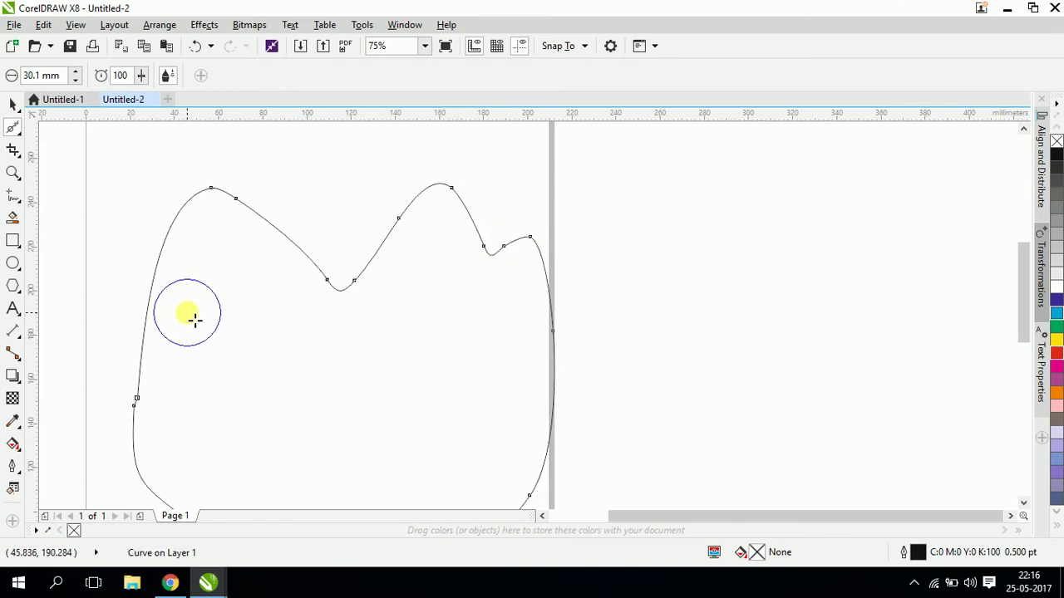
mouse_move(238, 225)
mouse_down()
mouse_move(214, 195)
mouse_move(167, 206)
mouse_up()
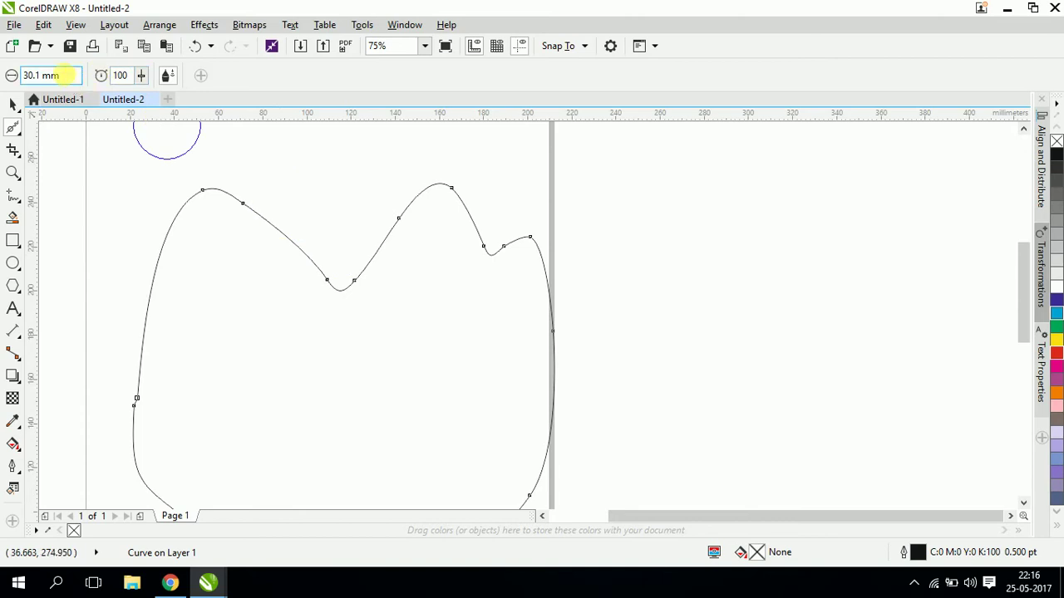
Set the smoothing nib size to 50 mm and smooth the upper edge from the central dip to the right-hand peaks.
drag(65, 76, 11, 76)
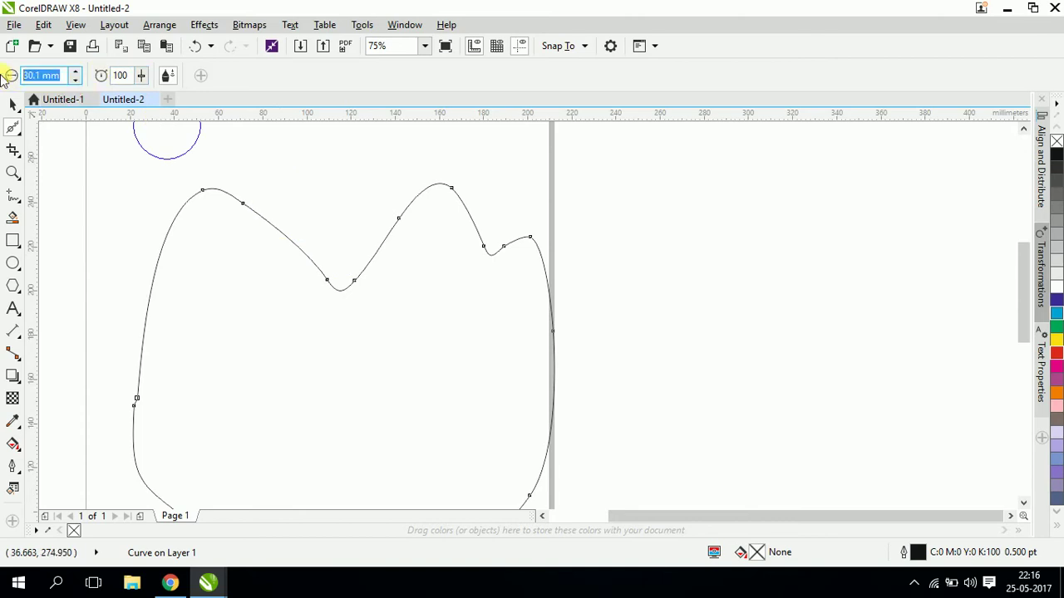
text(5)
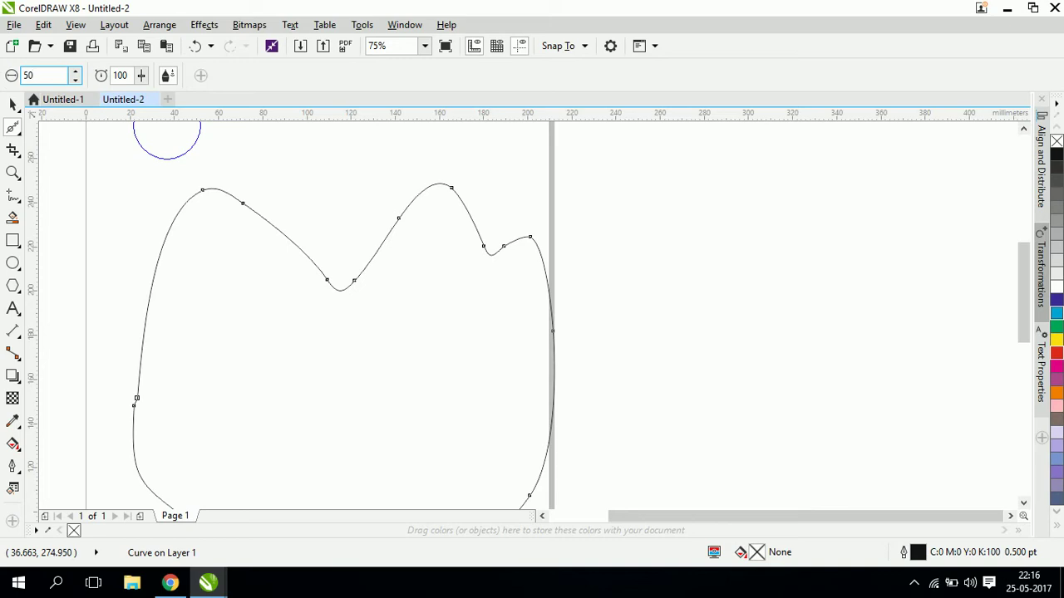
text(0)
key(Return)
mouse_move(304, 238)
mouse_down()
mouse_move(308, 280)
mouse_move(287, 254)
mouse_move(418, 277)
mouse_move(556, 270)
mouse_move(498, 254)
mouse_up()
Set the smoothing rate to 56 and brush over the central dip and right-hand peaks of the closed curve.
click(143, 76)
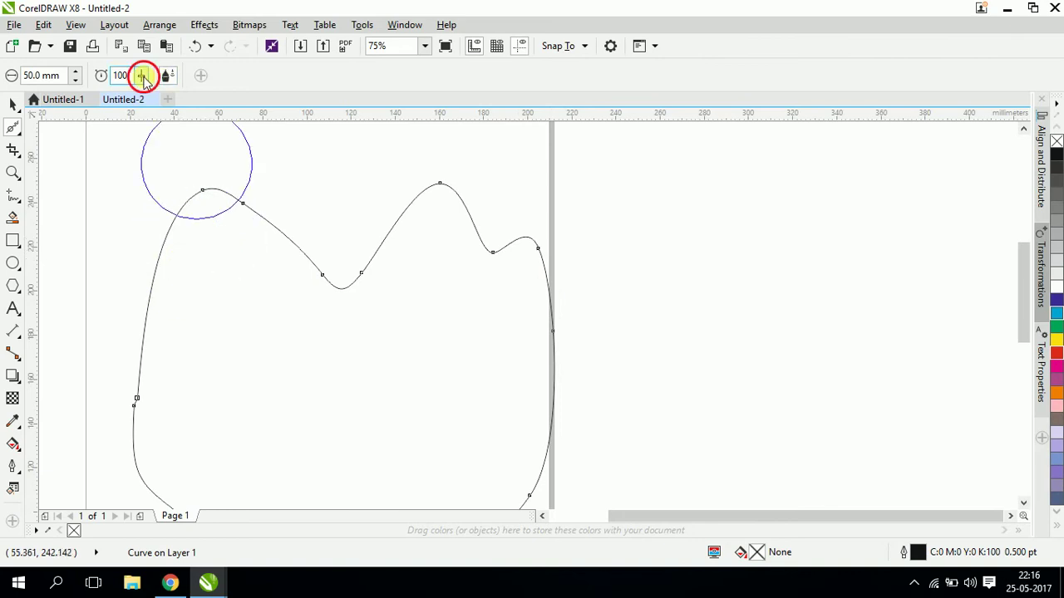
drag(138, 97, 117, 98)
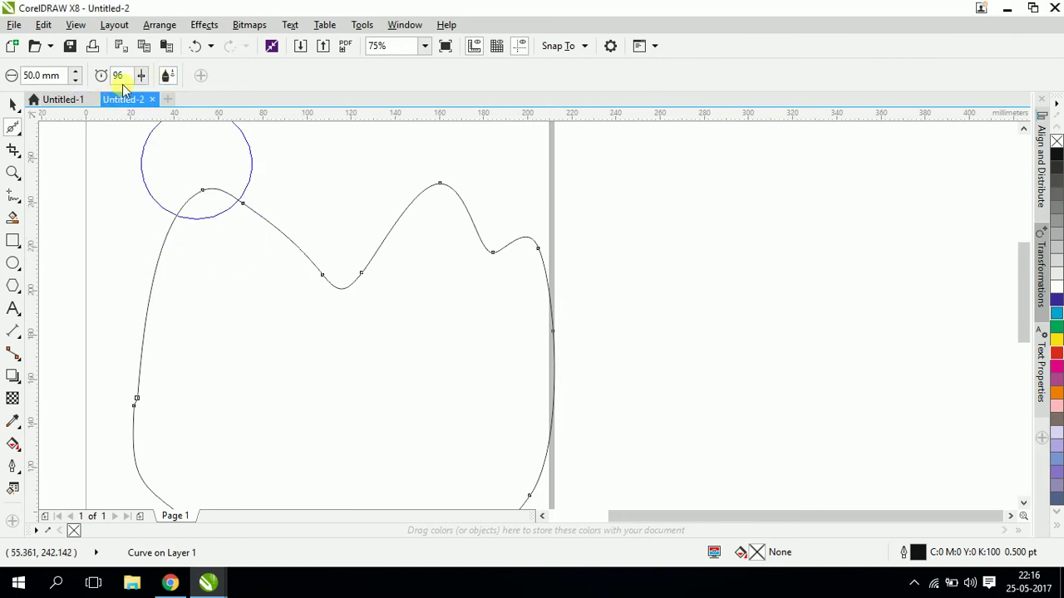
mouse_move(225, 174)
mouse_down()
mouse_move(301, 230)
mouse_move(314, 264)
mouse_move(517, 276)
mouse_move(474, 260)
mouse_move(286, 277)
mouse_move(470, 247)
mouse_move(472, 212)
mouse_move(560, 258)
mouse_move(606, 266)
mouse_move(553, 278)
mouse_move(480, 227)
mouse_move(294, 158)
mouse_up()
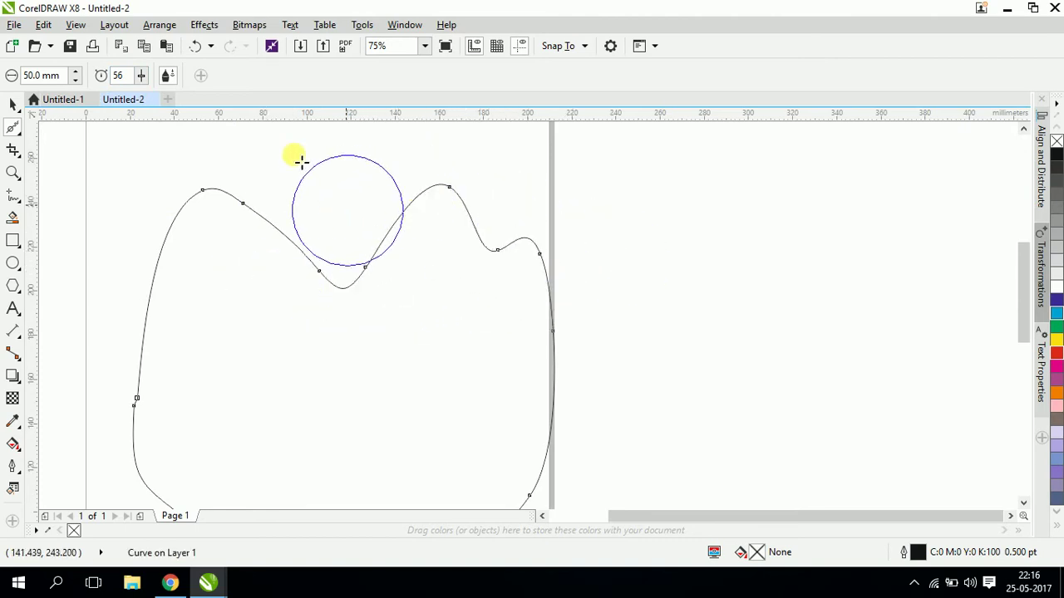
Set the smoothing rate to 26 and smooth the closed curve's upper edge, left side and lower-left corner.
click(141, 75)
drag(145, 97, 124, 98)
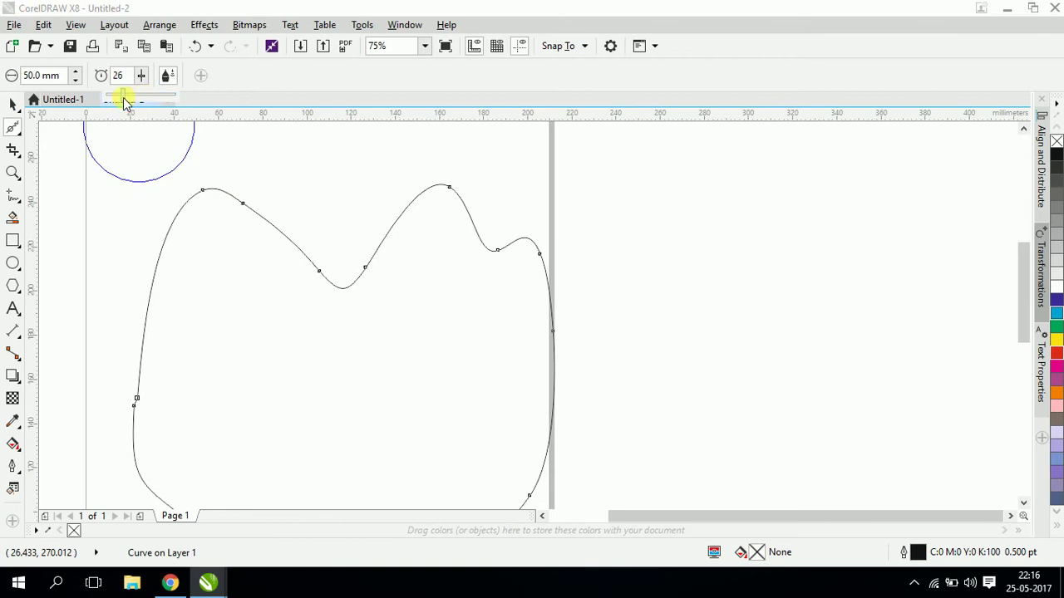
mouse_move(549, 266)
mouse_down()
mouse_move(442, 218)
mouse_move(433, 203)
mouse_move(356, 285)
mouse_move(325, 298)
mouse_move(342, 285)
mouse_move(246, 210)
mouse_move(216, 206)
mouse_move(290, 232)
mouse_move(309, 254)
mouse_move(133, 401)
mouse_move(129, 441)
mouse_move(156, 370)
mouse_move(138, 391)
mouse_move(145, 466)
mouse_move(152, 353)
mouse_move(138, 426)
mouse_up()
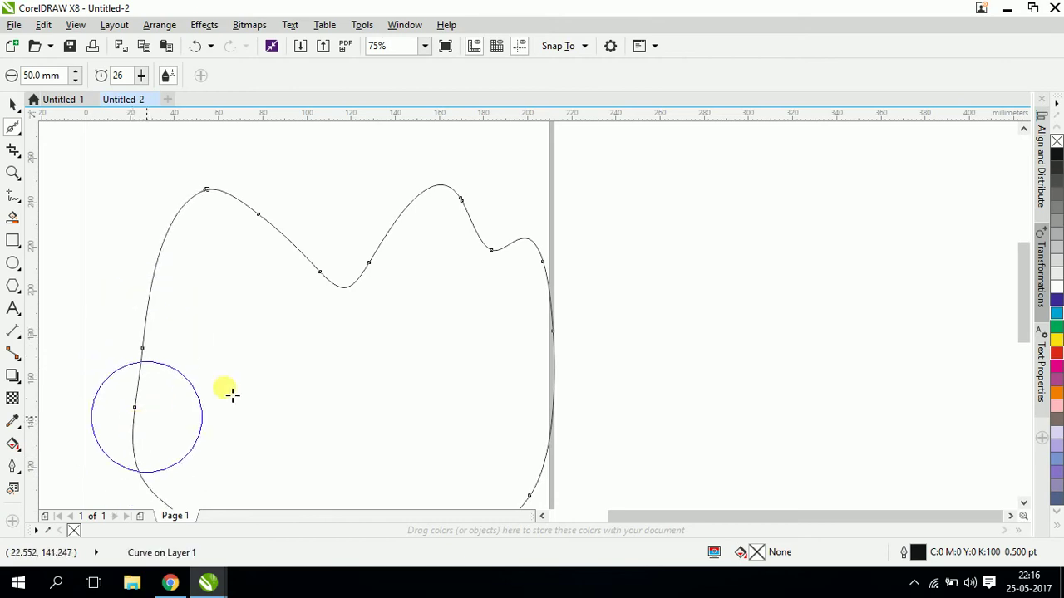
scroll(527, 283, down, 2)
scroll(532, 295, up, 2)
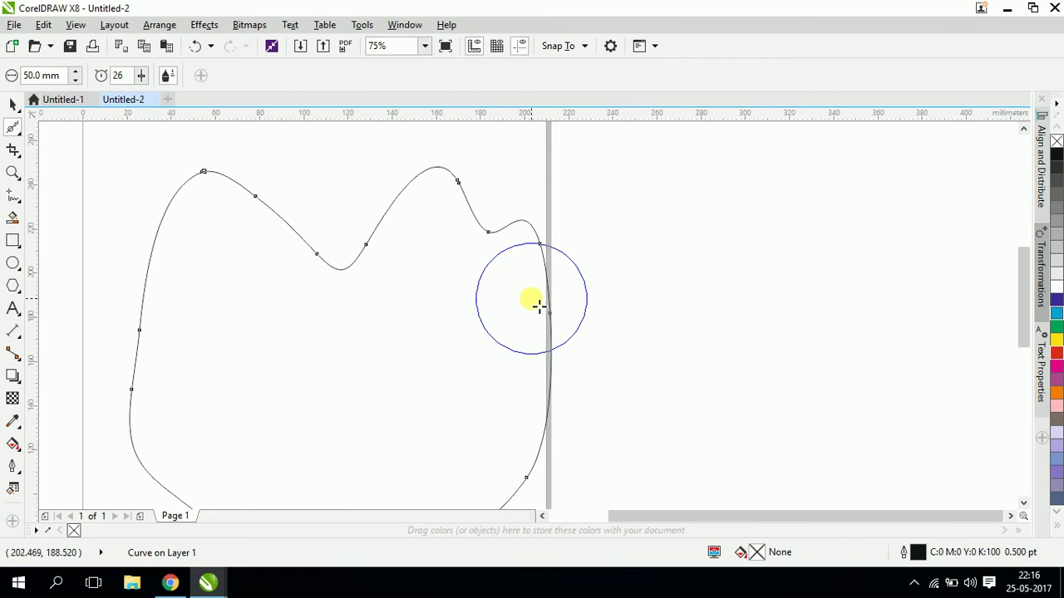
scroll(538, 306, down, 2)
mouse_move(370, 435)
mouse_down()
mouse_move(354, 408)
mouse_move(397, 438)
mouse_move(329, 335)
mouse_move(368, 418)
mouse_up()
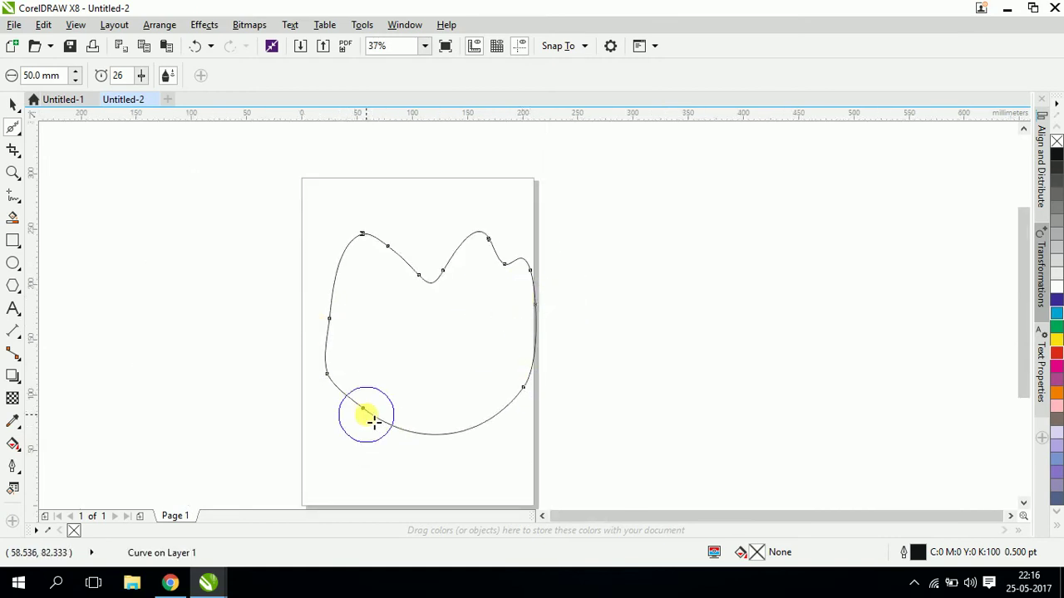
Set the smoothing rate to 96 and smooth all the way around the closed curve's outline.
scroll(498, 351, up, 2)
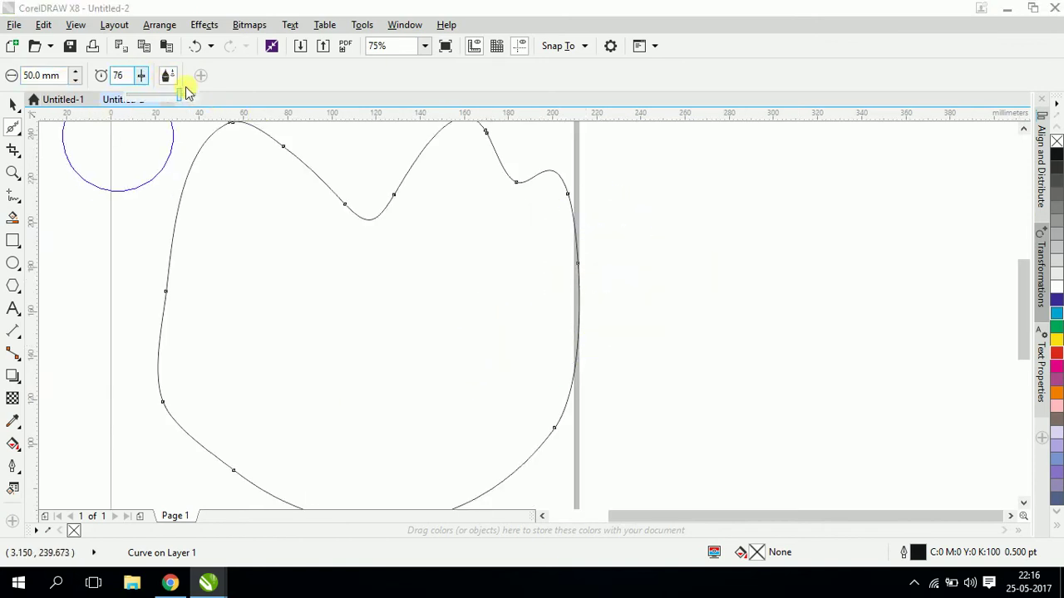
scroll(377, 273, down, 2)
scroll(451, 254, up, 2)
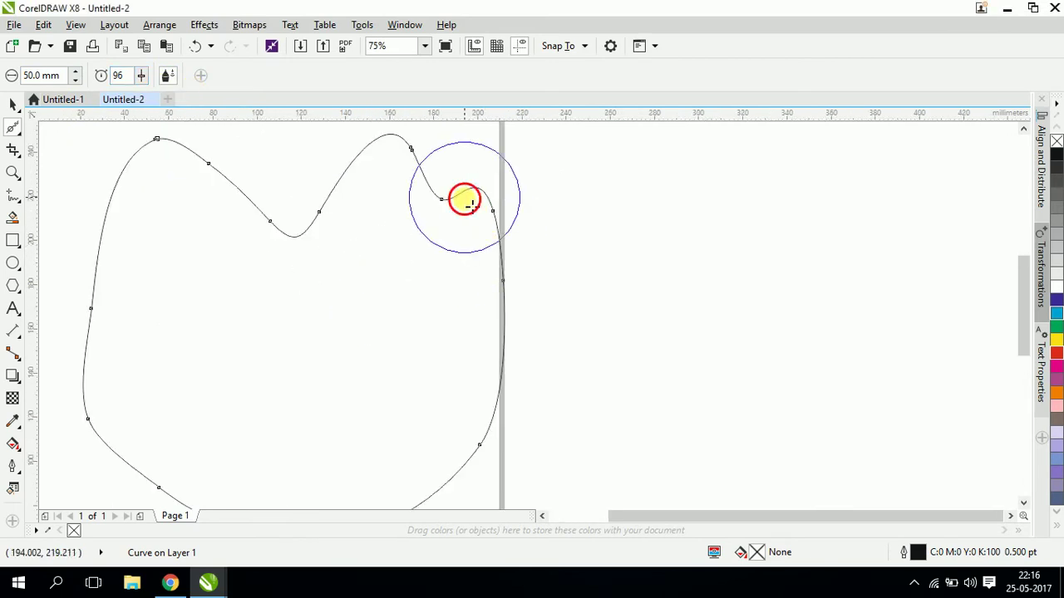
mouse_move(529, 384)
mouse_down()
mouse_move(514, 260)
mouse_move(484, 213)
mouse_move(330, 184)
mouse_move(426, 216)
mouse_move(368, 197)
mouse_move(272, 231)
mouse_move(169, 173)
mouse_move(168, 157)
mouse_move(246, 187)
mouse_move(216, 159)
mouse_move(166, 162)
mouse_move(117, 221)
mouse_move(163, 169)
mouse_move(325, 175)
mouse_move(303, 231)
mouse_move(373, 225)
mouse_move(275, 225)
mouse_move(314, 231)
mouse_move(288, 234)
mouse_move(238, 212)
mouse_move(368, 190)
mouse_up()
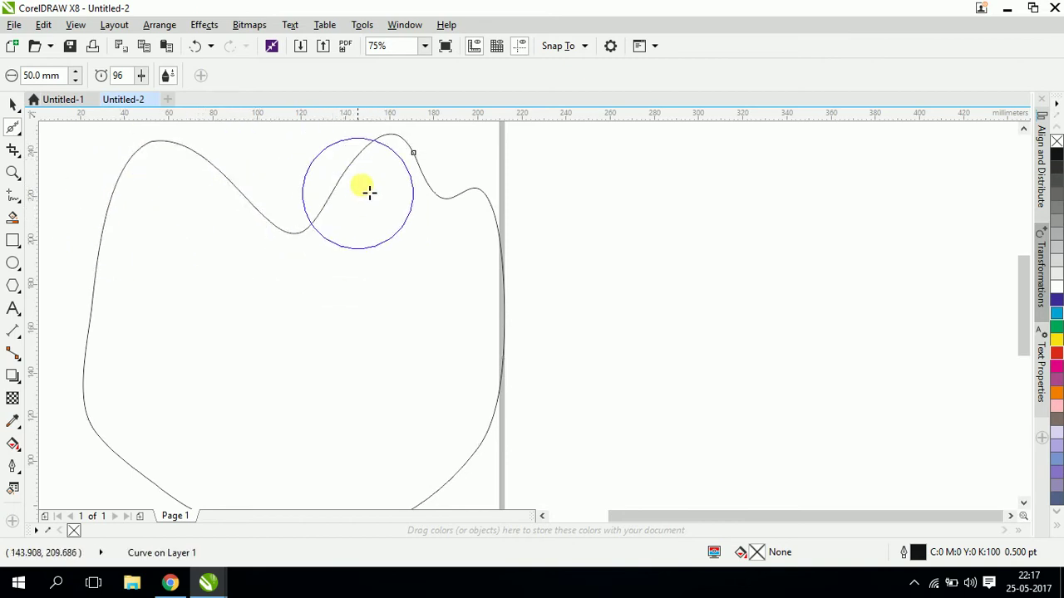
mouse_move(482, 207)
mouse_down()
mouse_move(437, 191)
mouse_move(523, 202)
mouse_move(444, 191)
mouse_move(407, 161)
mouse_move(495, 203)
mouse_move(407, 153)
mouse_move(502, 210)
mouse_move(413, 167)
mouse_move(502, 206)
mouse_move(436, 177)
mouse_move(437, 191)
mouse_move(496, 214)
mouse_move(492, 418)
mouse_up()
scroll(397, 230, down, 1)
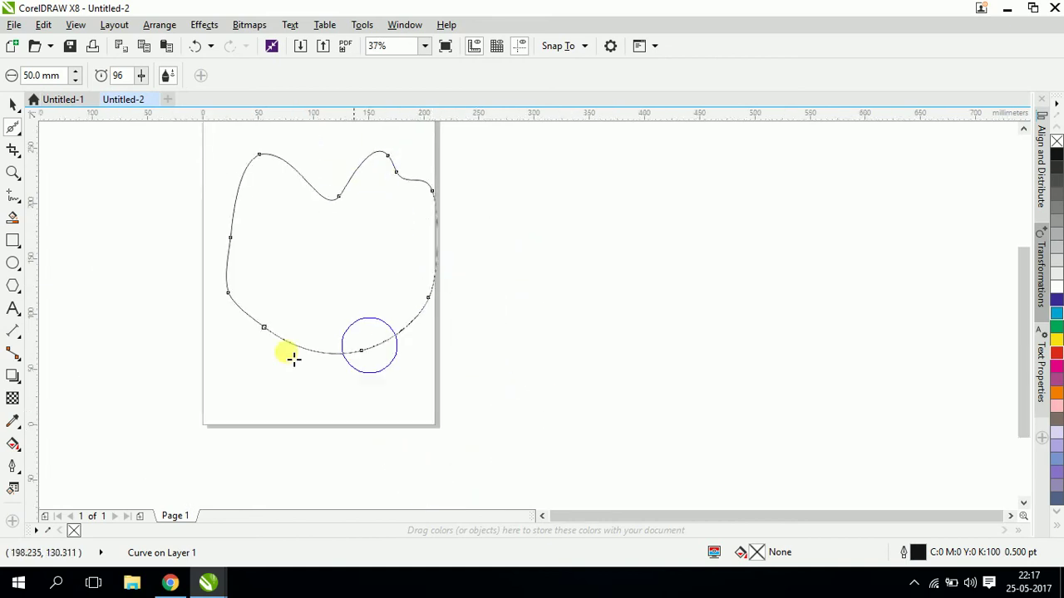
mouse_move(208, 250)
mouse_down()
mouse_move(258, 316)
mouse_move(298, 345)
mouse_up()
mouse_move(236, 202)
mouse_down()
mouse_move(292, 338)
mouse_move(249, 216)
mouse_move(277, 358)
mouse_move(251, 184)
mouse_up()
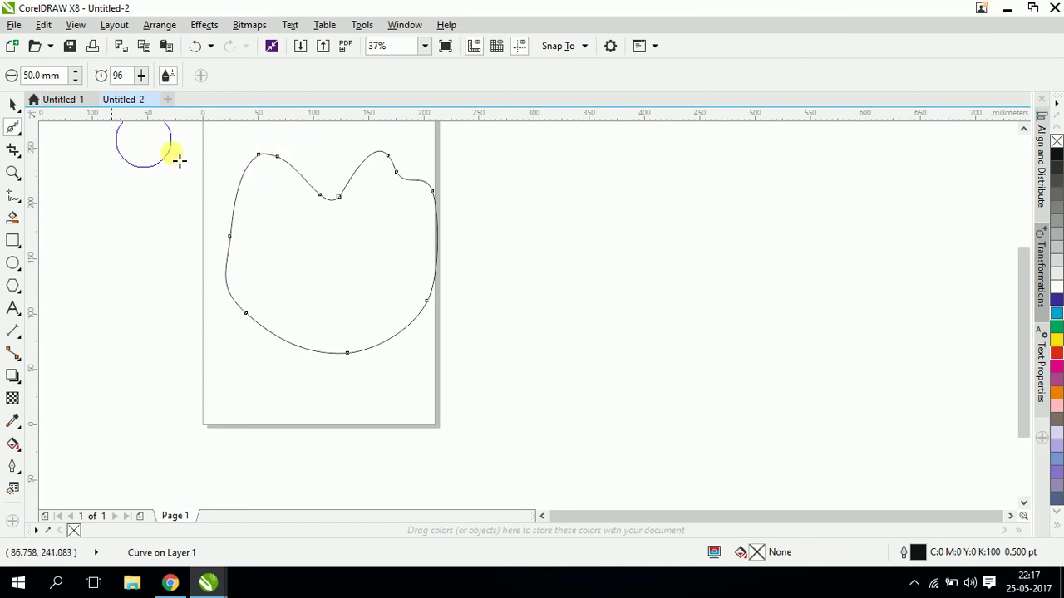
Draw an open, jagged freehand line about 335 mm long and 52 mm high below the closed curve, extending past the page's right edge.
key(F5)
click(249, 409)
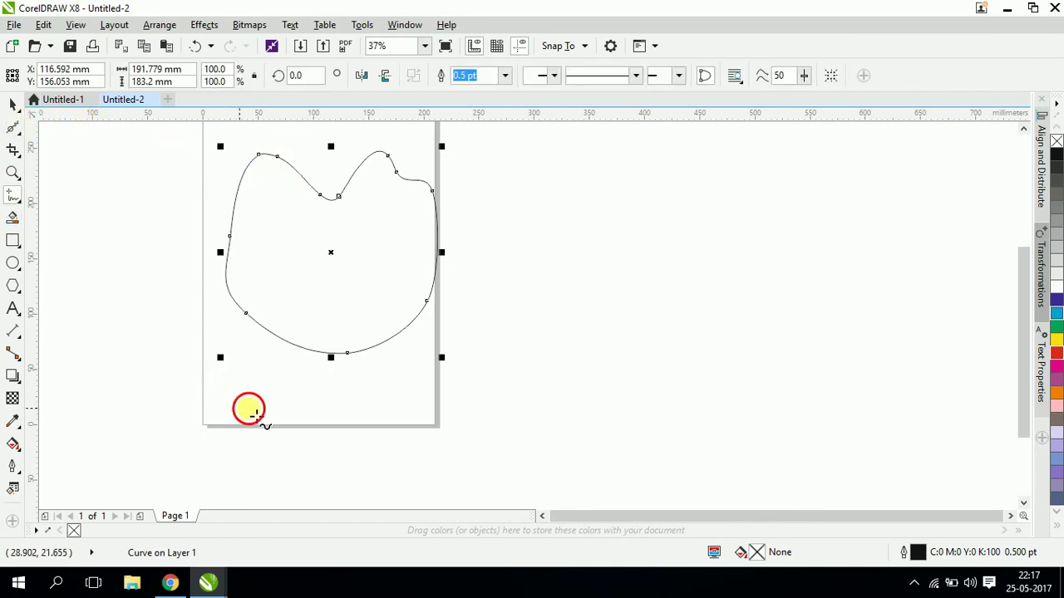
drag(513, 397, 597, 409)
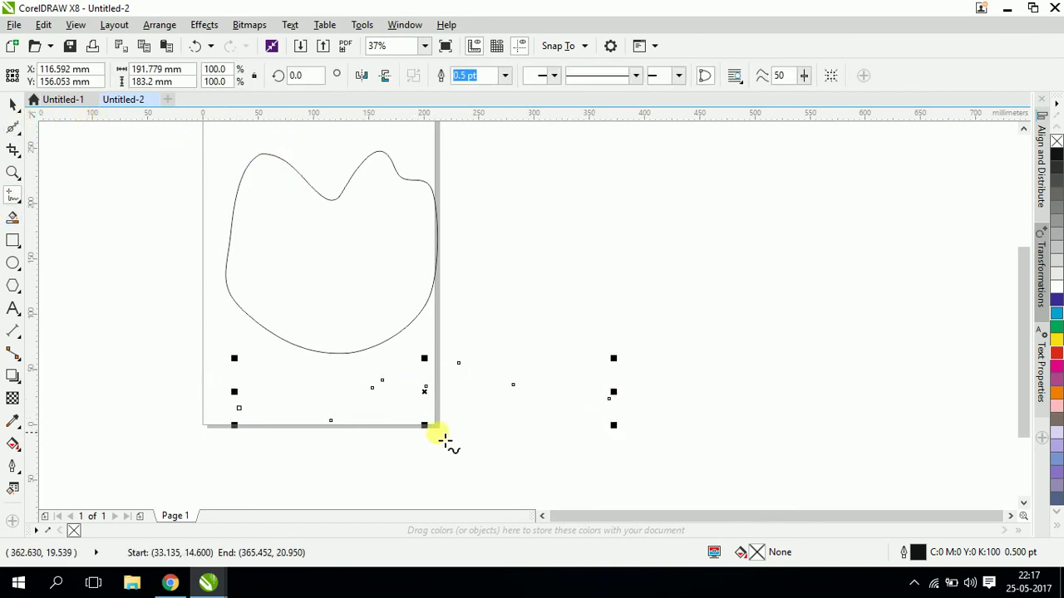
Smooth the corners along the open jagged line with the Smooth tool, using the 50 mm nib and a rate of 96.
scroll(443, 438, up, 2)
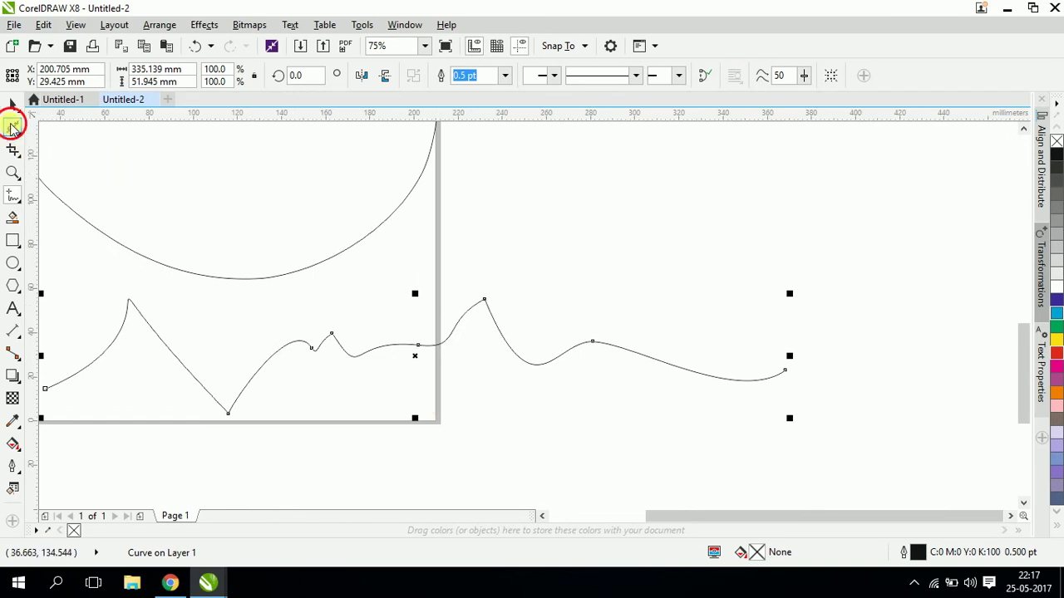
scroll(259, 256, down, 2)
mouse_move(178, 308)
mouse_down()
mouse_move(255, 330)
mouse_move(439, 324)
mouse_move(404, 304)
mouse_up()
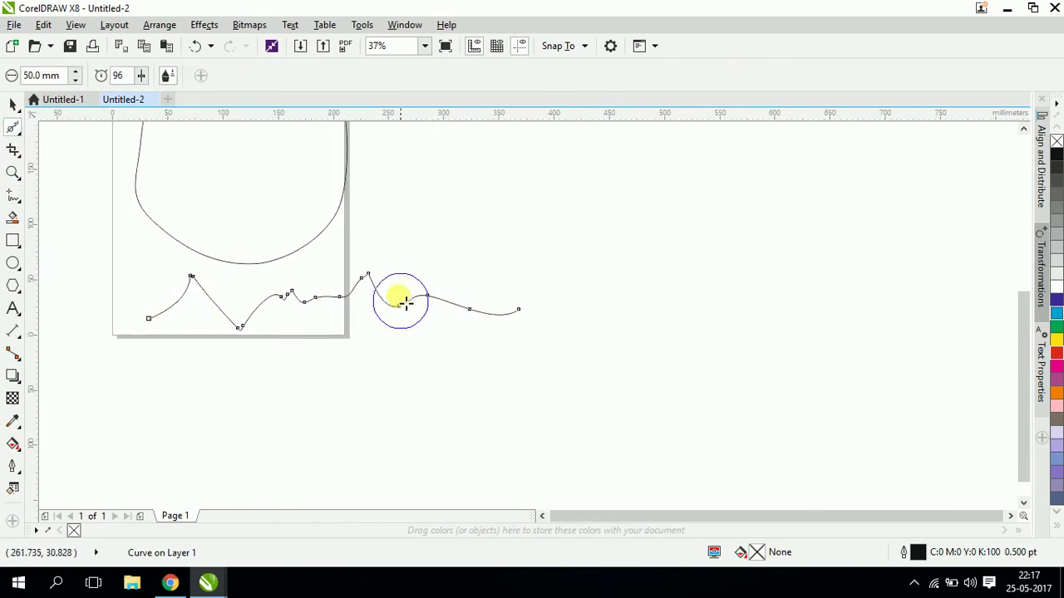
scroll(332, 301, up, 2)
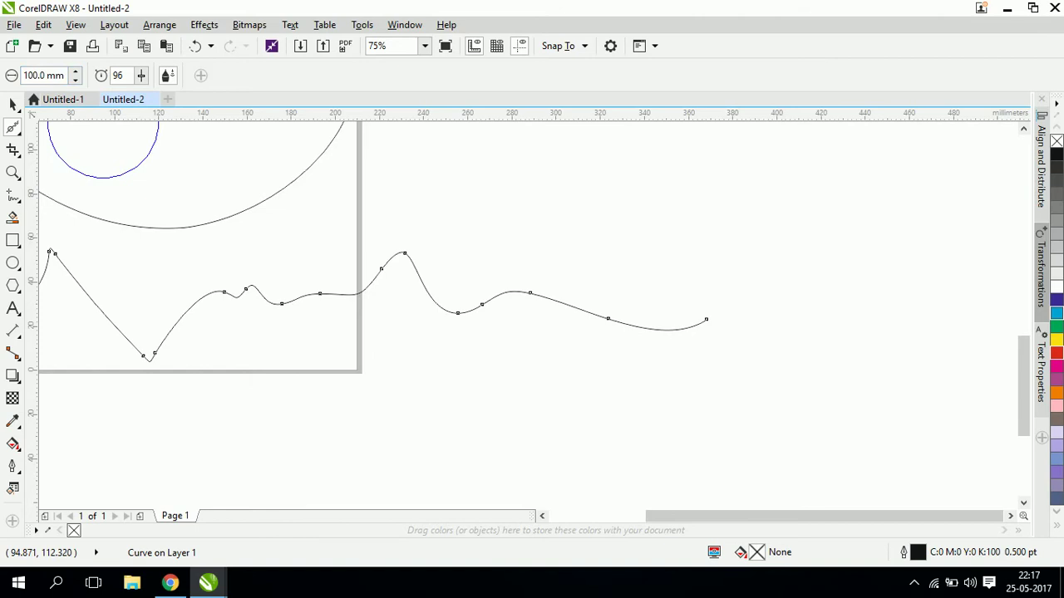
Set the smoothing rate to 100 and smooth along the open jagged line with the 100 mm nib.
scroll(465, 330, down, 2)
mouse_move(475, 328)
mouse_down()
mouse_move(536, 327)
mouse_move(190, 320)
mouse_move(432, 336)
mouse_move(468, 309)
mouse_up()
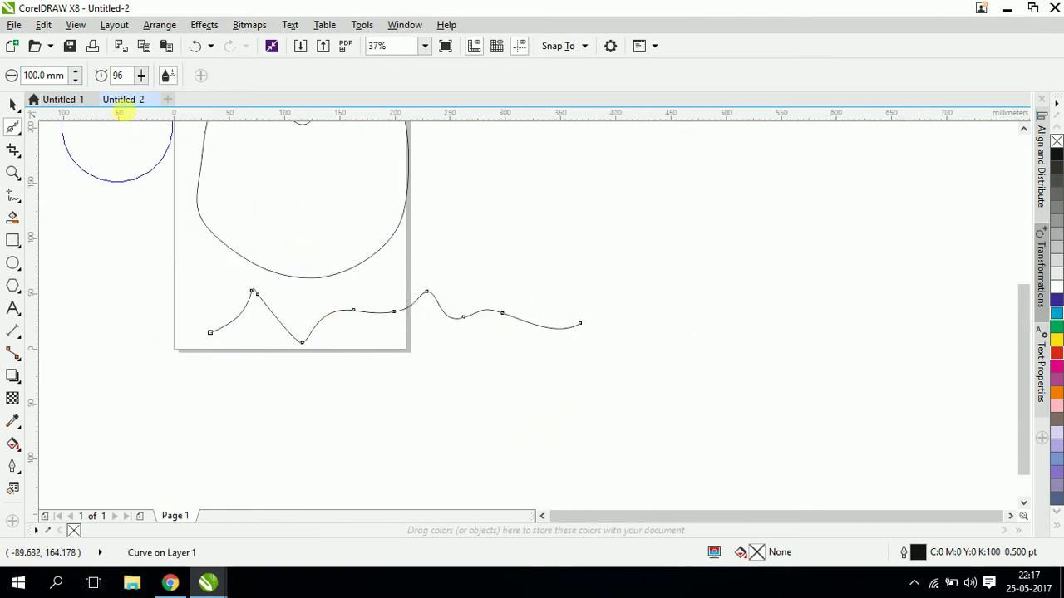
click(143, 77)
drag(145, 99, 152, 98)
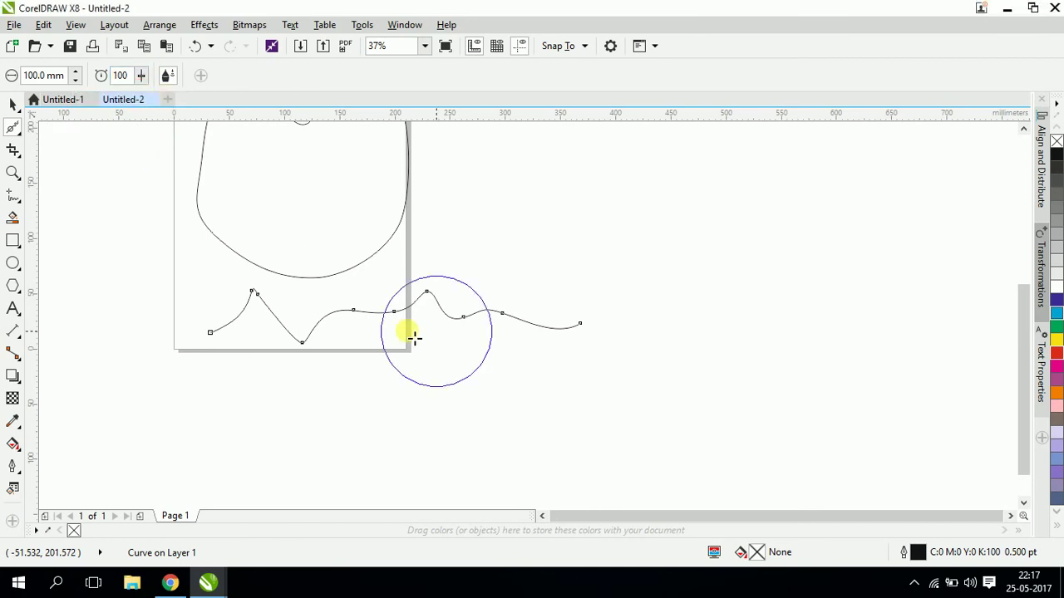
mouse_move(374, 311)
mouse_down()
mouse_move(482, 318)
mouse_move(436, 307)
mouse_move(412, 307)
mouse_move(510, 317)
mouse_move(444, 322)
mouse_move(563, 330)
mouse_move(148, 311)
mouse_move(299, 326)
mouse_move(236, 318)
mouse_move(263, 311)
mouse_move(252, 322)
mouse_move(267, 295)
mouse_move(211, 330)
mouse_move(264, 323)
mouse_move(573, 348)
mouse_move(566, 336)
mouse_move(307, 325)
mouse_move(199, 303)
mouse_move(318, 323)
mouse_move(396, 304)
mouse_up()
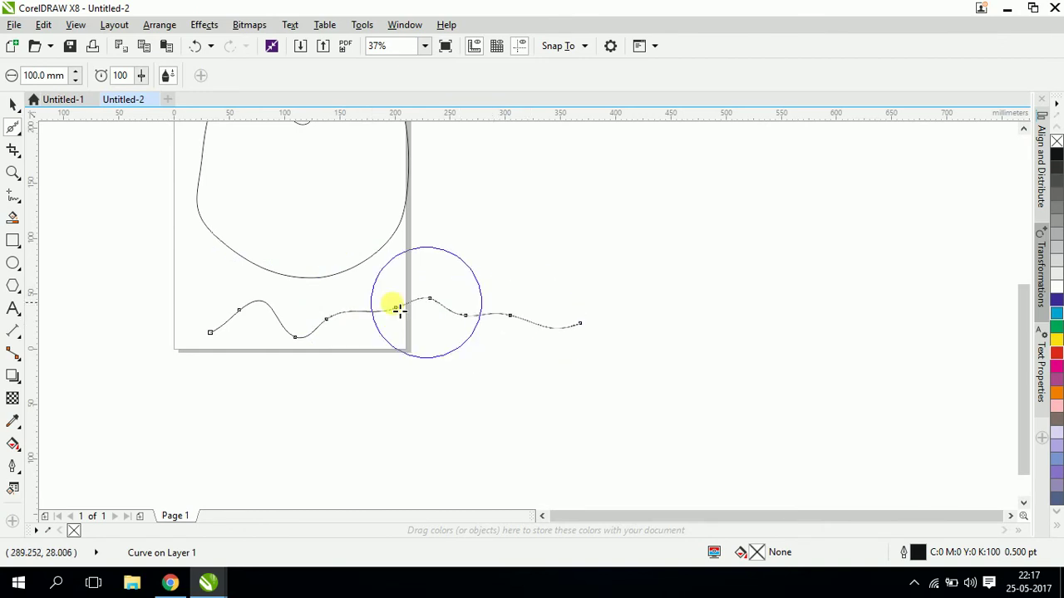
scroll(315, 313, up, 2)
scroll(340, 323, down, 4)
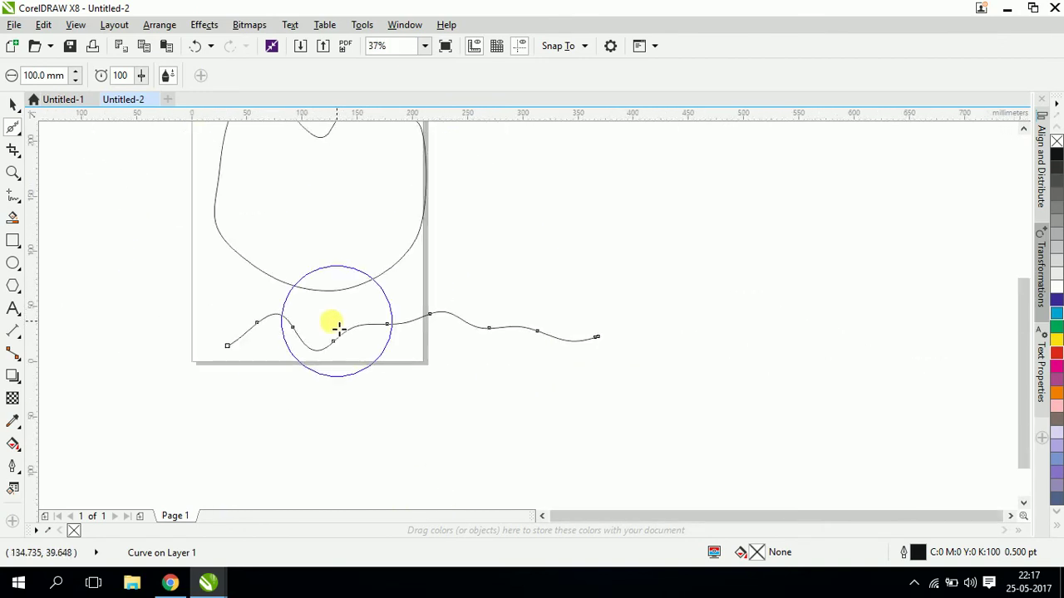
Smooth the closed curve's two upper peaks and the dip between them with the 100 mm nib at a rate of 100.
scroll(320, 240, up, 2)
mouse_move(376, 242)
mouse_down()
mouse_move(377, 202)
mouse_move(408, 221)
mouse_up()
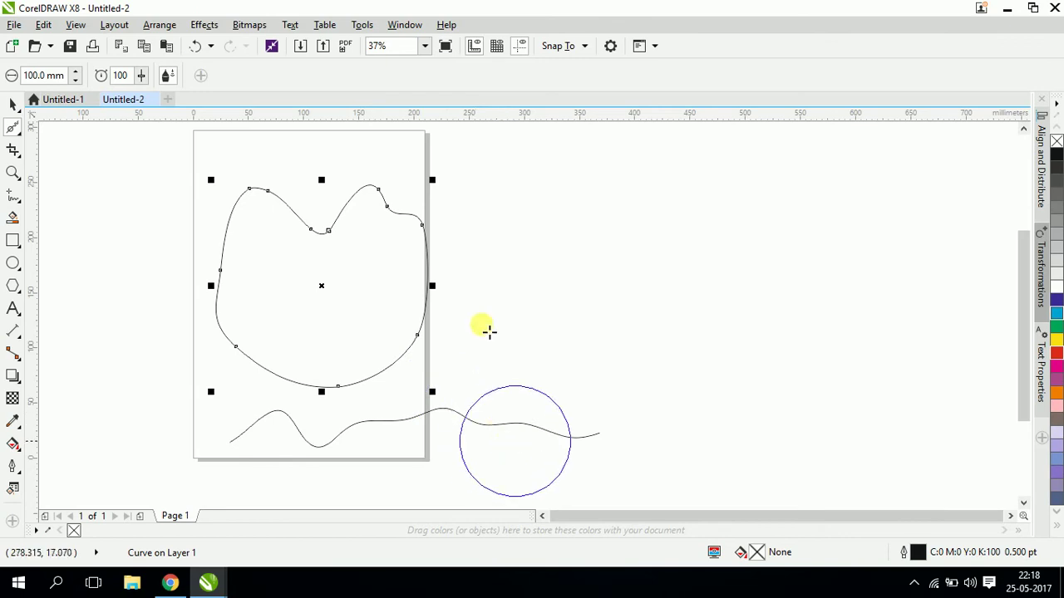
mouse_move(261, 192)
mouse_down()
mouse_move(386, 229)
mouse_move(428, 228)
mouse_move(416, 269)
mouse_up()
mouse_move(218, 324)
mouse_down()
mouse_move(238, 352)
mouse_move(257, 202)
mouse_move(266, 240)
mouse_move(373, 223)
mouse_move(382, 200)
mouse_move(385, 225)
mouse_move(370, 206)
mouse_move(384, 196)
mouse_move(382, 179)
mouse_move(375, 223)
mouse_up()
scroll(371, 205, up, 2)
scroll(371, 205, up, 1)
scroll(376, 222, down, 1)
mouse_move(324, 258)
mouse_down()
mouse_move(327, 294)
mouse_move(438, 261)
mouse_move(477, 207)
mouse_move(443, 238)
mouse_move(429, 228)
mouse_move(474, 283)
mouse_move(517, 391)
mouse_move(465, 246)
mouse_move(401, 257)
mouse_move(430, 234)
mouse_move(334, 252)
mouse_move(330, 277)
mouse_up()
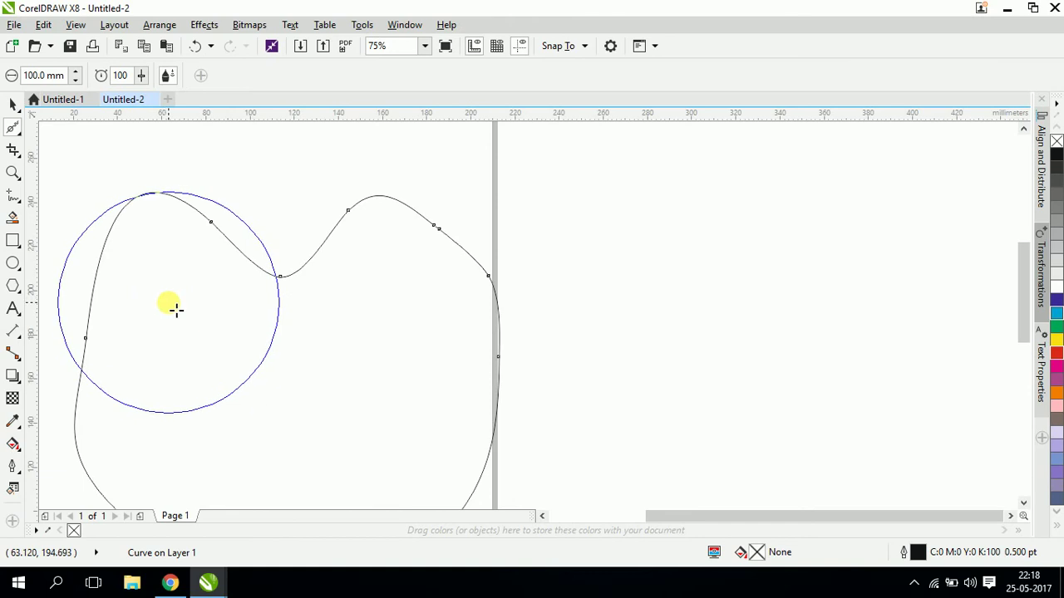
scroll(404, 309, down, 2)
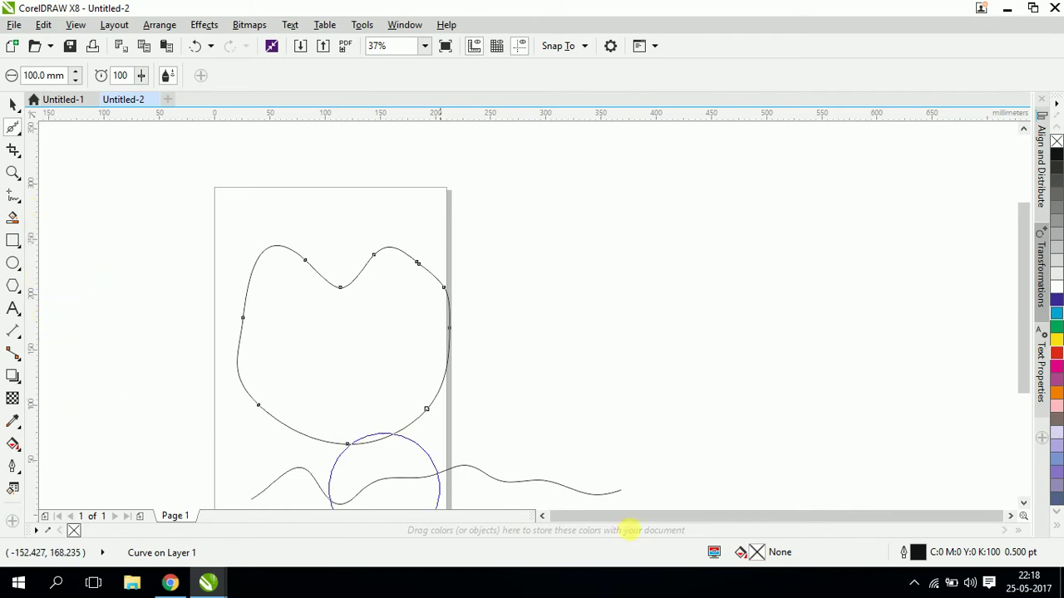
mouse_move(638, 532)
mouse_down()
mouse_move(114, 380)
mouse_move(114, 219)
mouse_move(65, 136)
mouse_up()
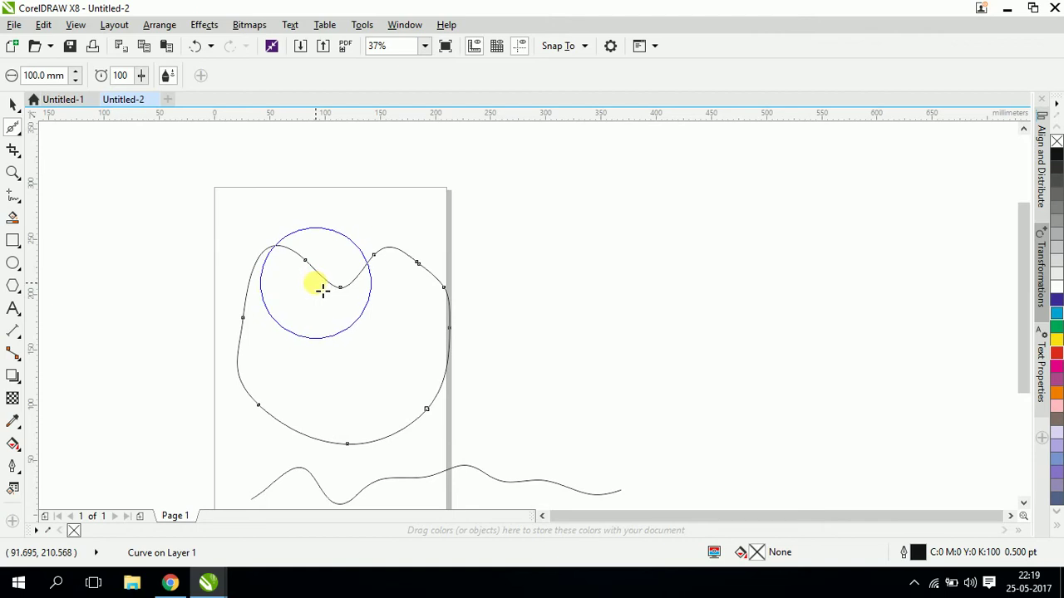
scroll(337, 241, down, 1)
scroll(340, 304, up, 1)
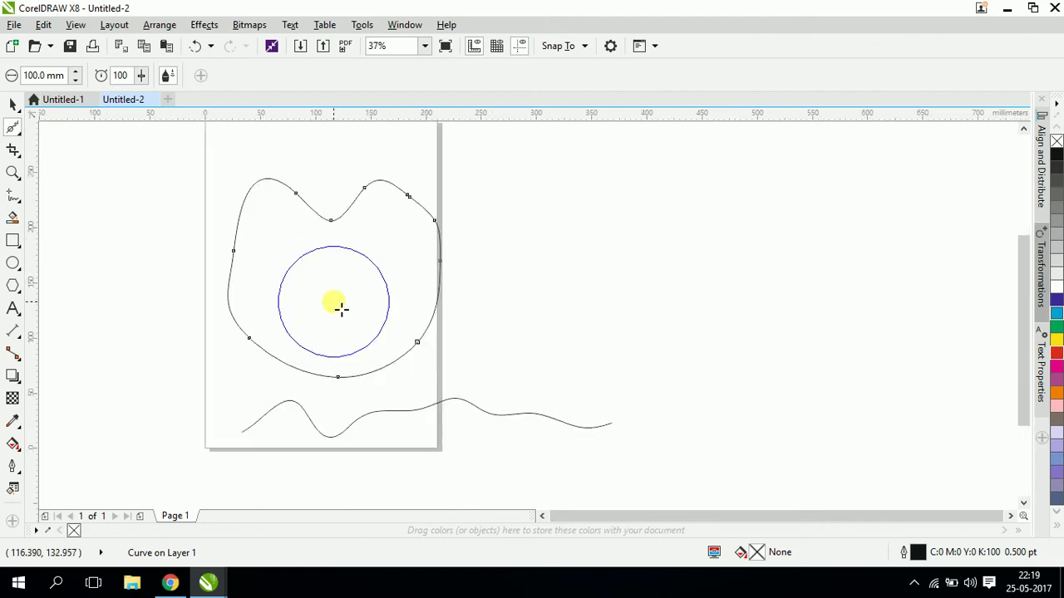
mouse_move(341, 309)
mouse_down()
mouse_move(48, 152)
mouse_move(175, 204)
mouse_move(81, 163)
mouse_move(130, 230)
mouse_move(225, 290)
mouse_move(340, 271)
mouse_up()
Select both the closed curve and the open line with the Pick tool and delete them.
click(14, 130)
scroll(337, 266, down, 1)
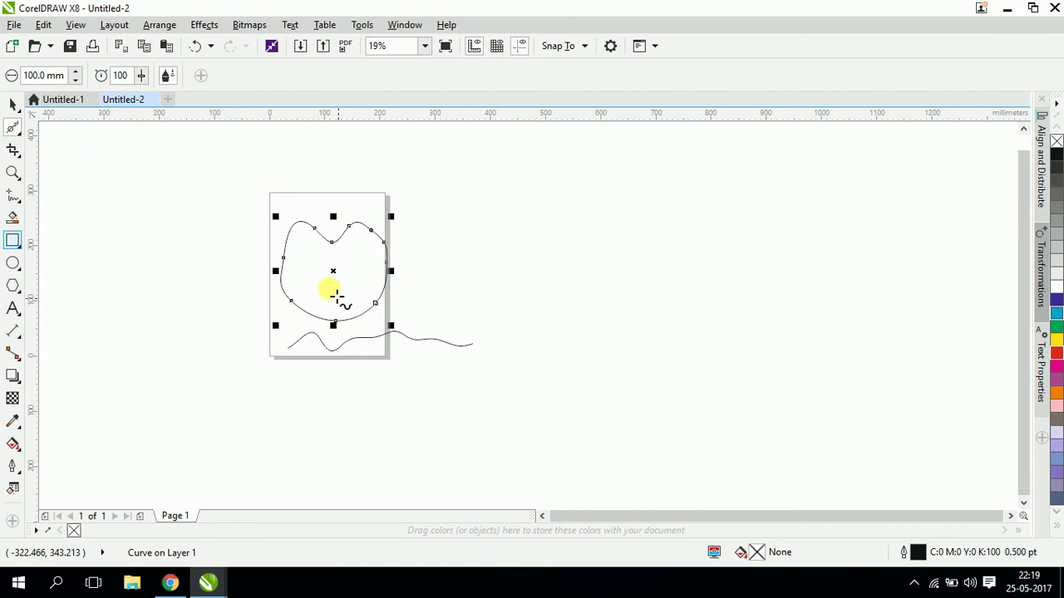
click(14, 105)
drag(599, 420, 596, 418)
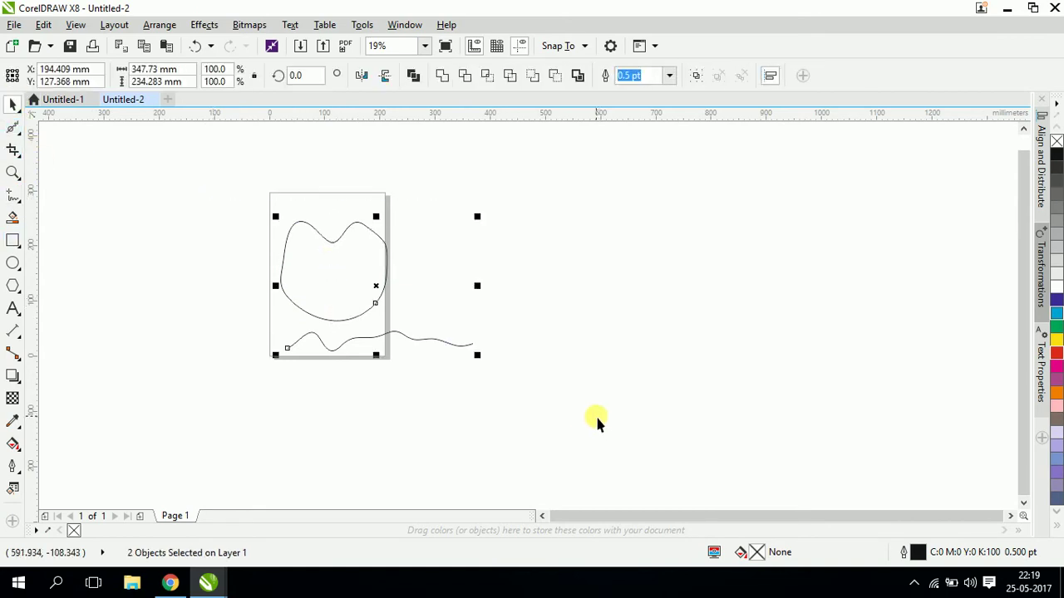
key(Delete)
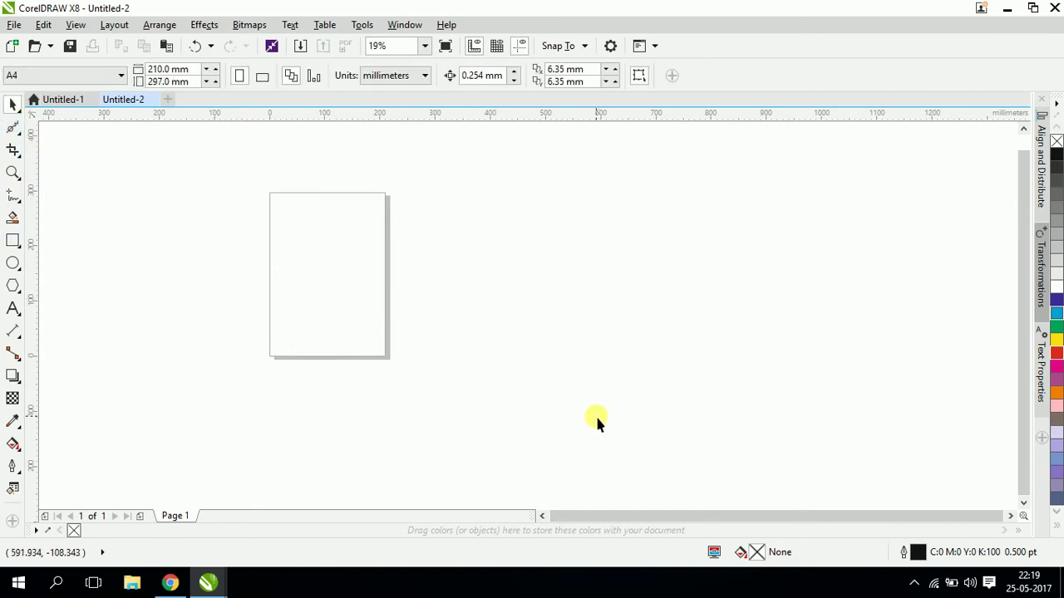
Draw an open wavy freehand line about 210 mm long and 38 mm high across the page, ending past its right edge.
click(10, 197)
scroll(285, 261, up, 1)
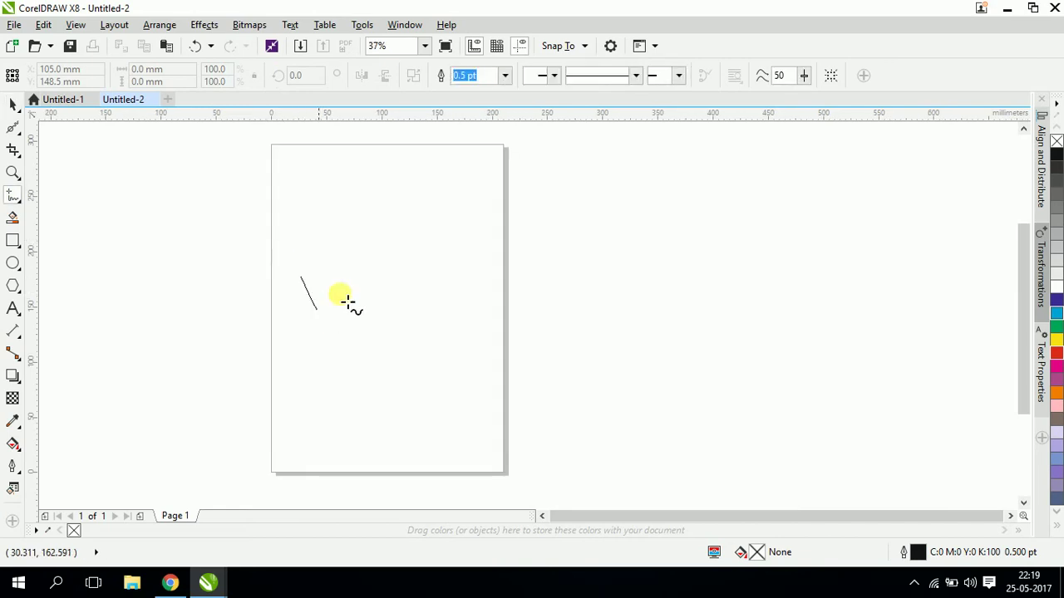
scroll(331, 253, up, 1)
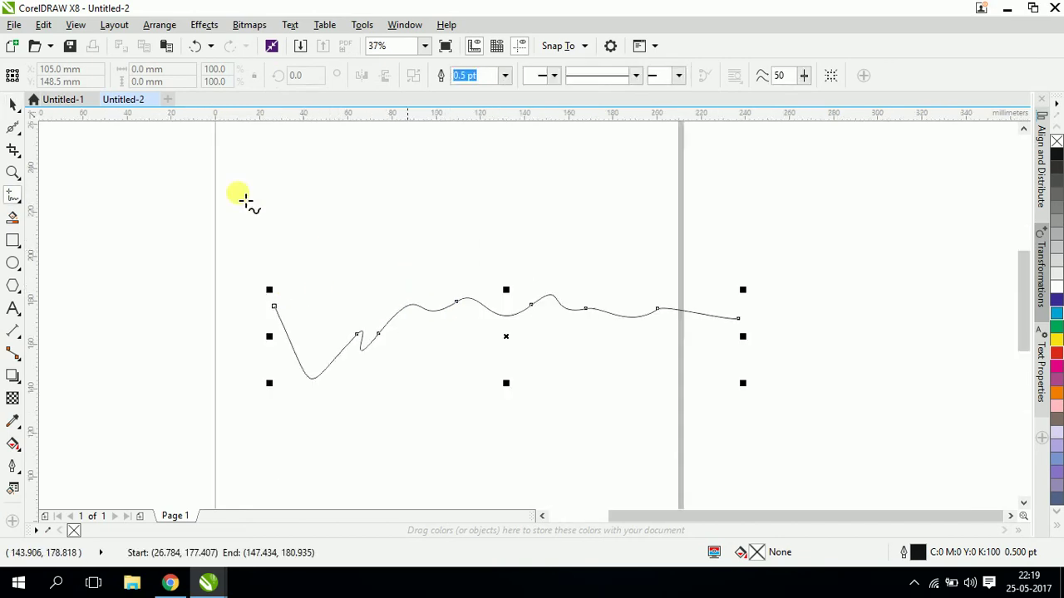
Distort the wavy line along its length with the Smear tool, using a 100 mm nib and a pressure of 85.
click(13, 126)
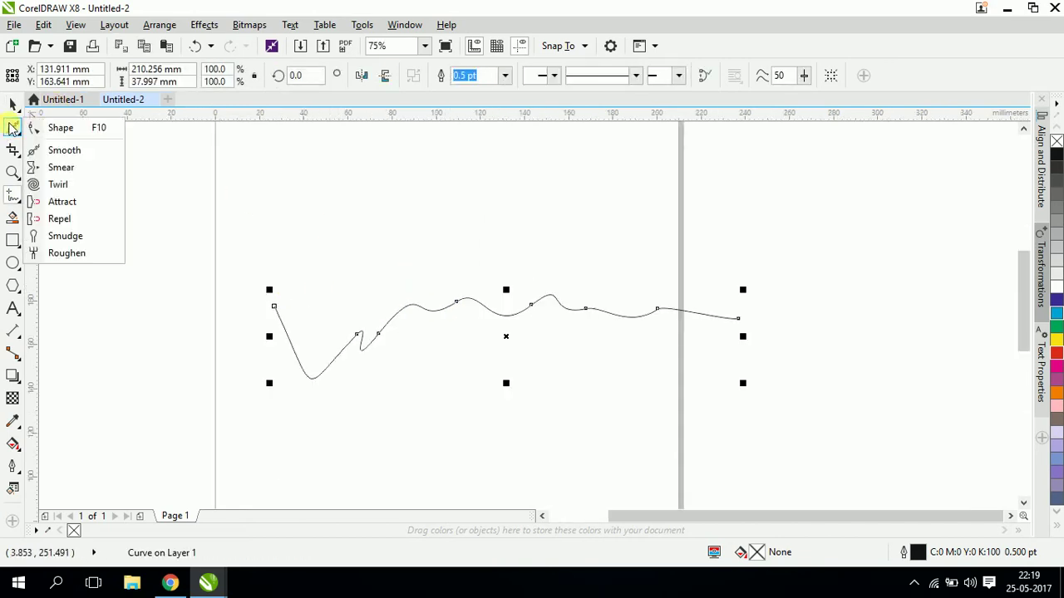
click(58, 169)
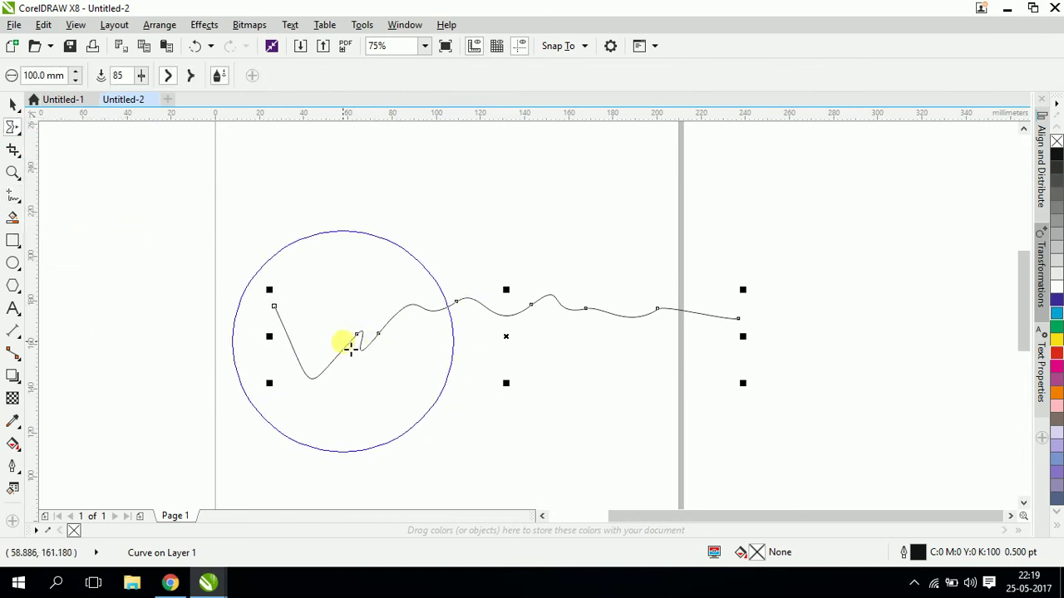
mouse_move(344, 344)
mouse_down()
mouse_move(771, 347)
mouse_move(722, 349)
mouse_move(551, 315)
mouse_move(416, 362)
mouse_move(327, 250)
mouse_move(626, 302)
mouse_move(636, 244)
mouse_move(532, 295)
mouse_up()
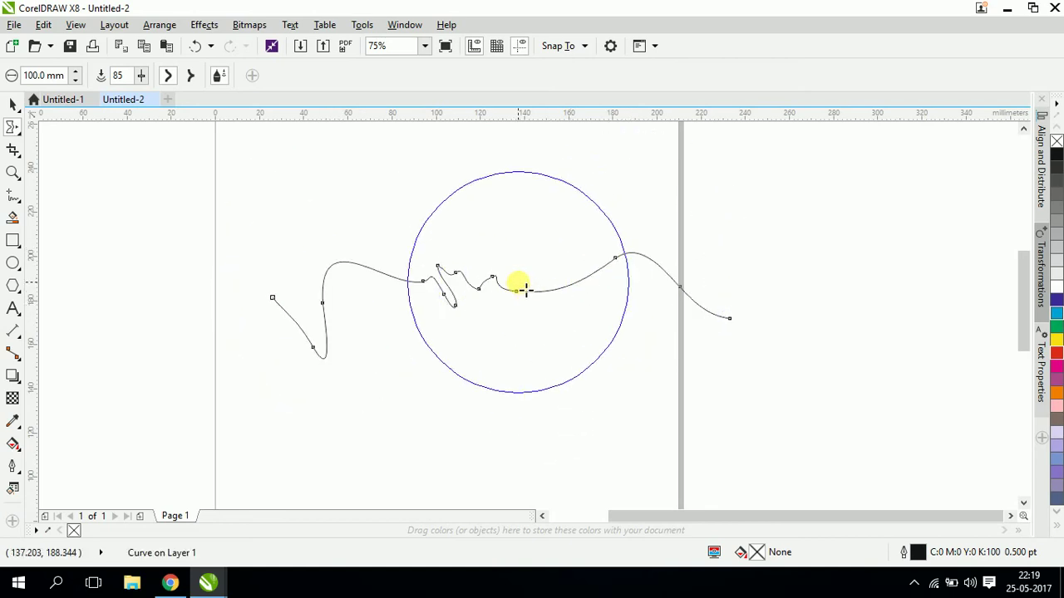
drag(482, 284, 499, 384)
scroll(398, 337, down, 1)
mouse_move(405, 320)
mouse_down()
mouse_move(386, 318)
mouse_move(381, 351)
mouse_move(512, 307)
mouse_move(518, 359)
mouse_up()
scroll(490, 280, up, 1)
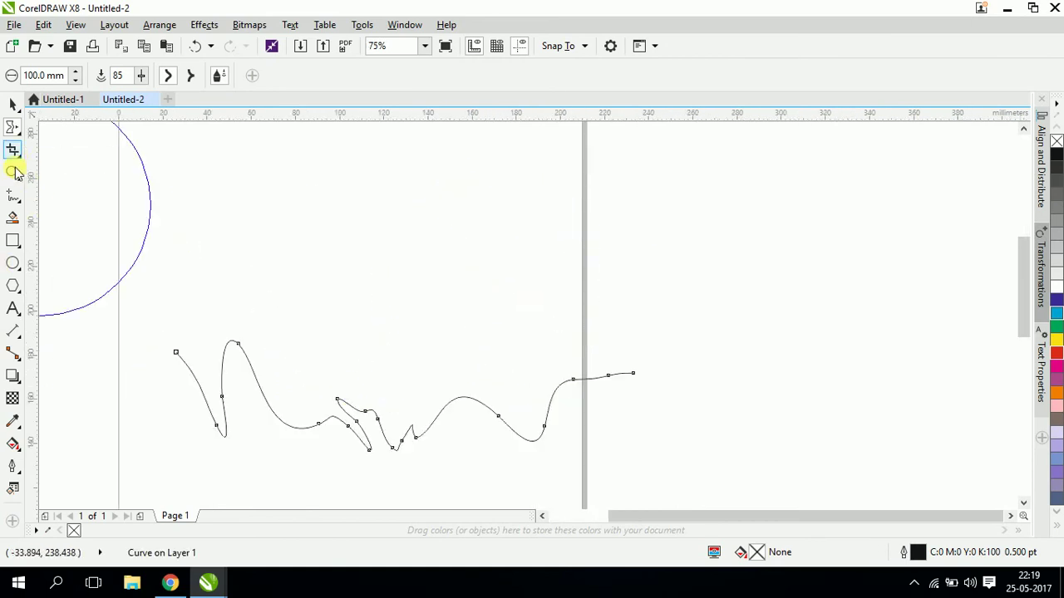
Draw a nearly horizontal 2-point line about 177 mm long above the smeared curve.
click(14, 201)
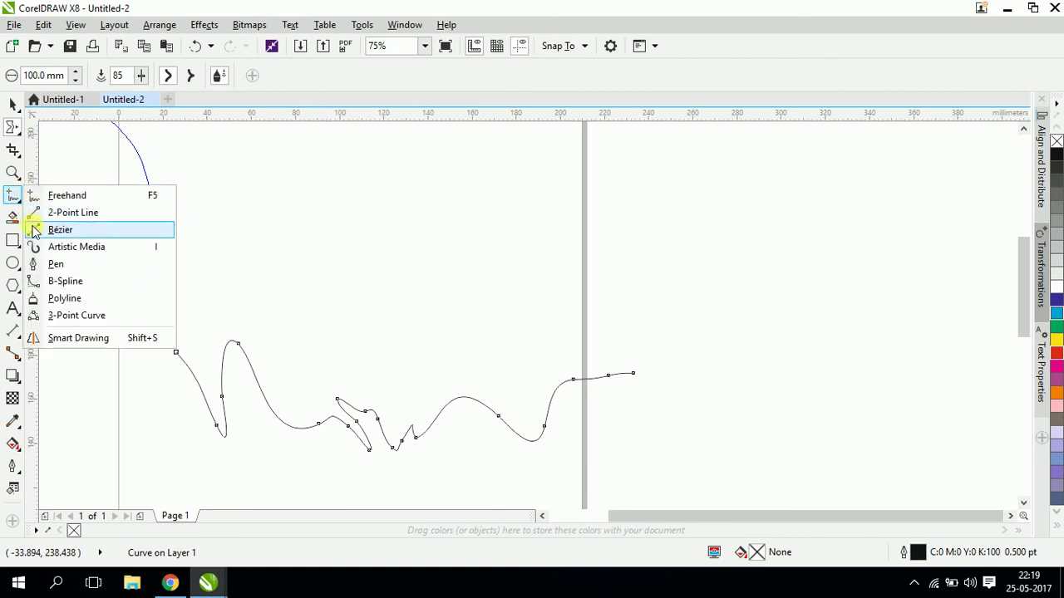
click(114, 243)
drag(179, 241, 579, 252)
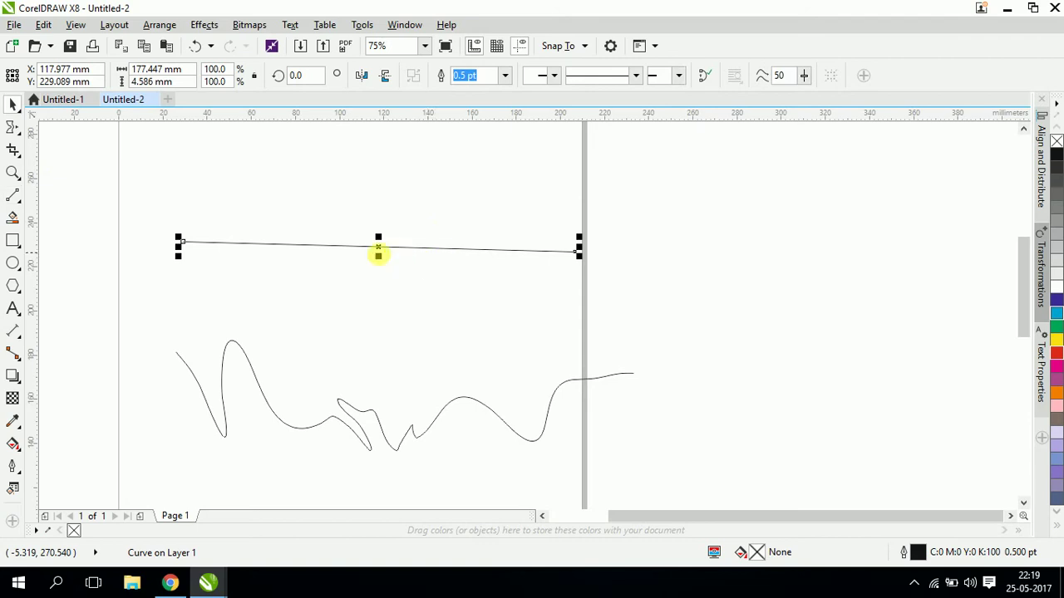
Smear the straight line up and down into a wave and pull its right end outward past the page edge.
click(13, 131)
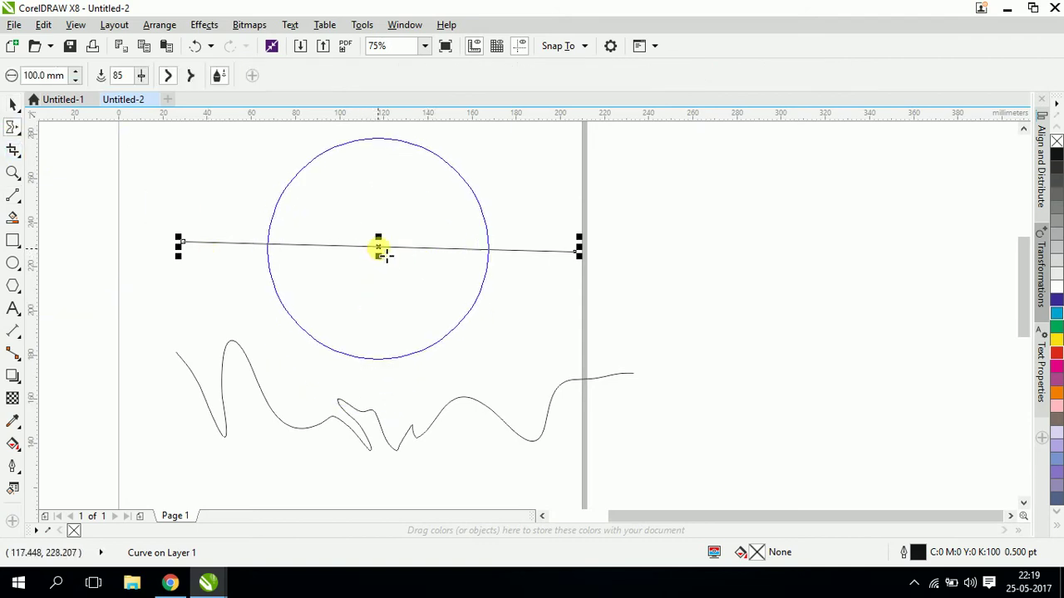
mouse_move(382, 250)
mouse_down()
mouse_move(380, 318)
mouse_move(378, 309)
mouse_up()
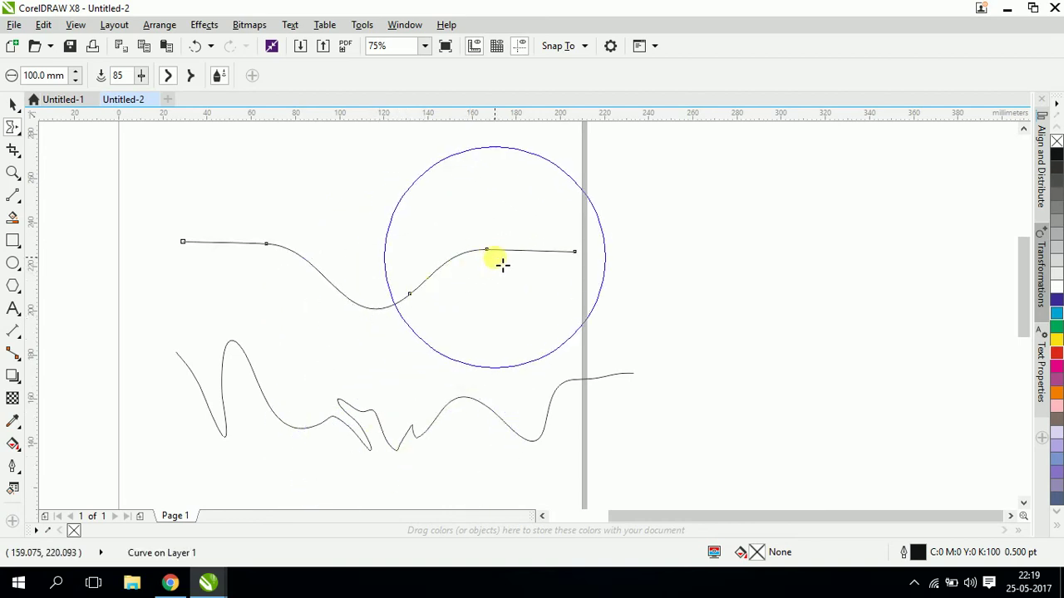
mouse_move(499, 304)
mouse_down()
mouse_move(506, 358)
mouse_move(269, 269)
mouse_move(251, 334)
mouse_move(254, 364)
mouse_up()
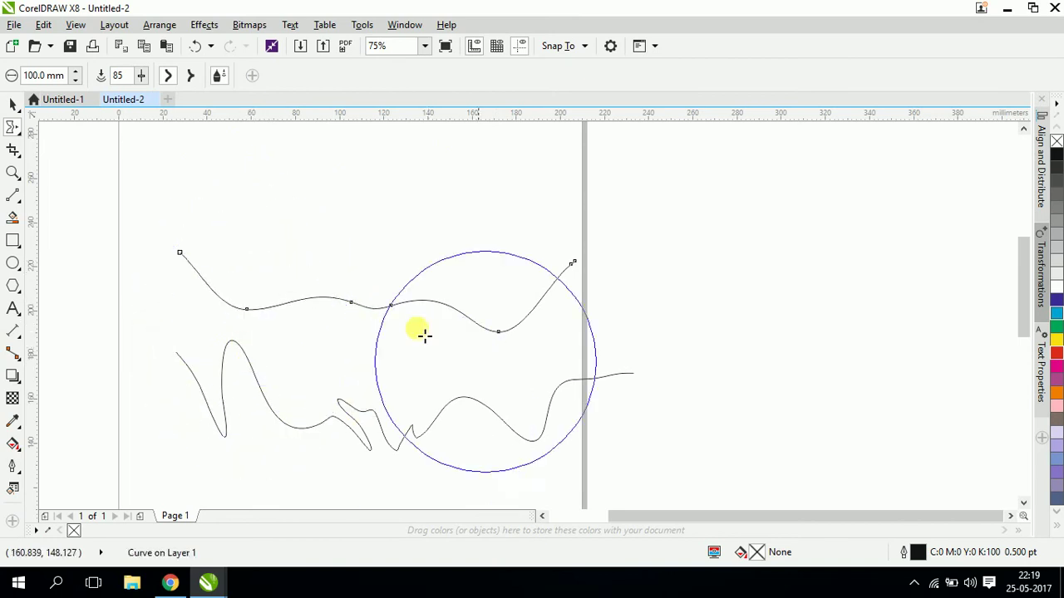
mouse_move(379, 319)
mouse_down()
mouse_move(375, 207)
mouse_move(366, 230)
mouse_up()
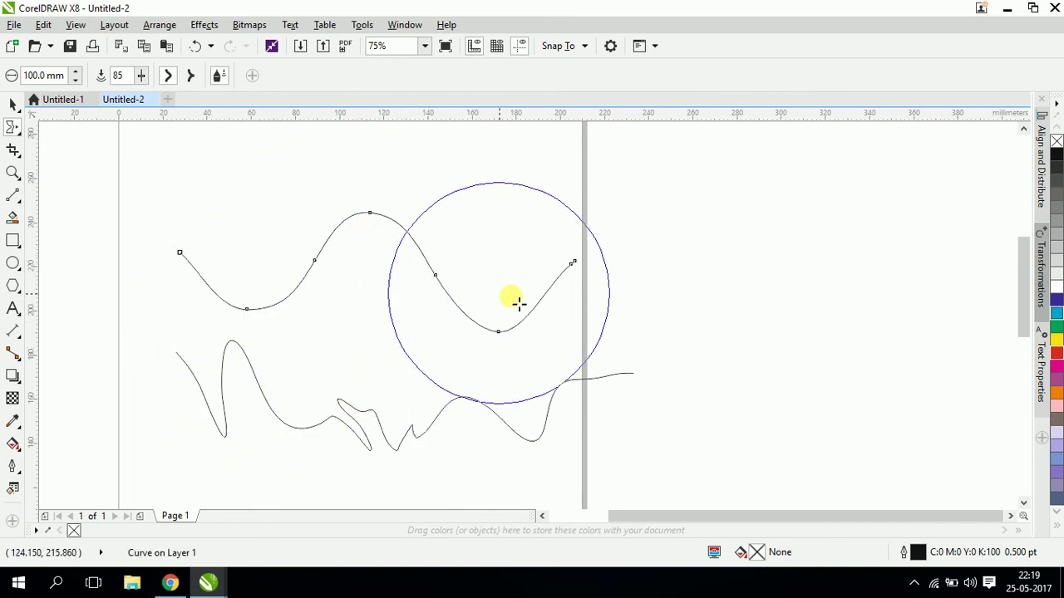
mouse_move(573, 282)
mouse_down()
mouse_move(658, 325)
mouse_move(655, 207)
mouse_up()
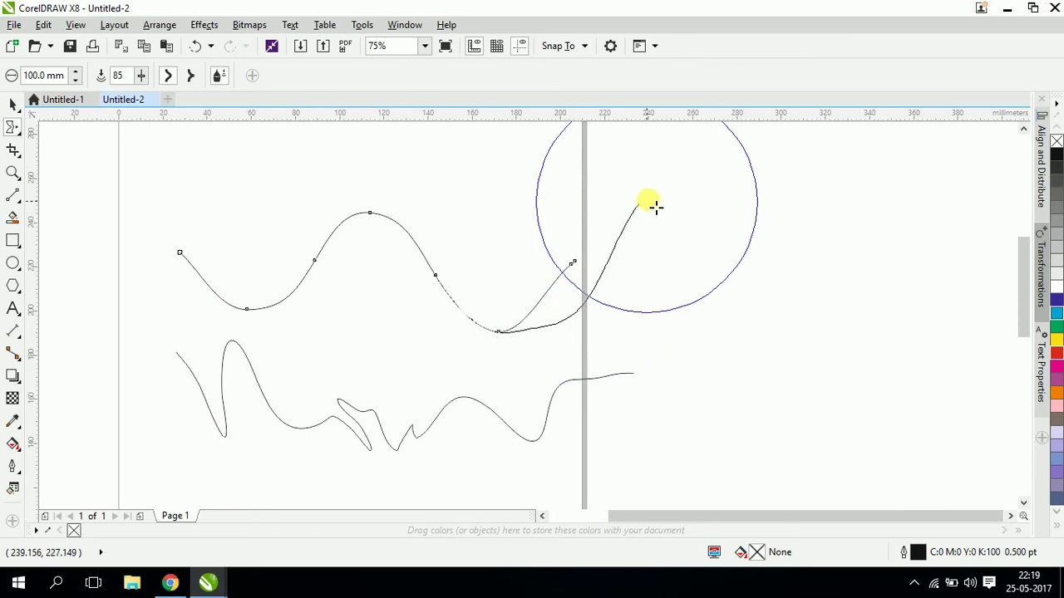
mouse_move(548, 334)
mouse_down()
mouse_move(506, 252)
mouse_move(479, 280)
mouse_up()
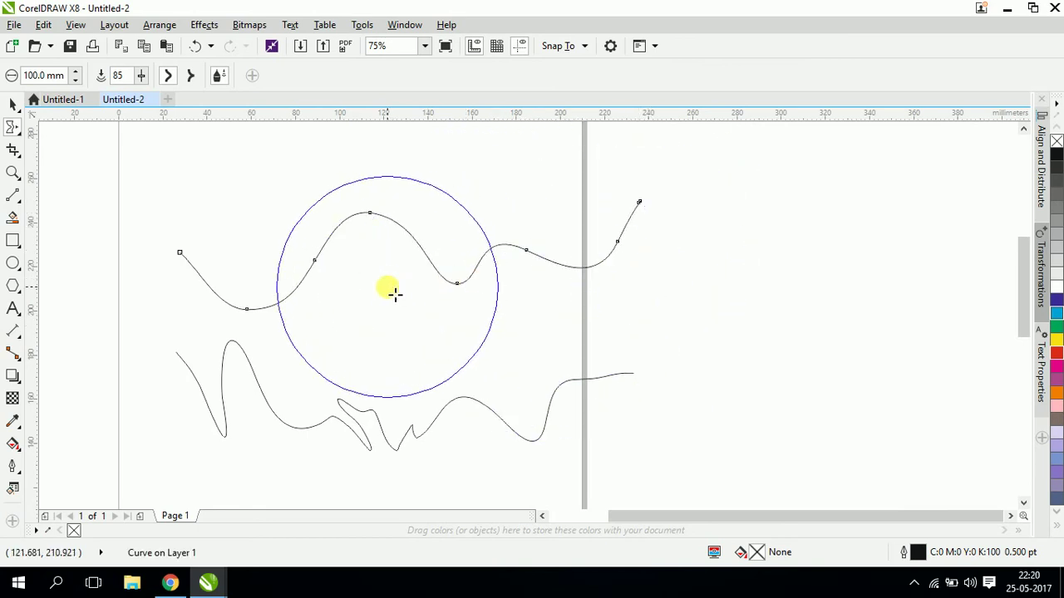
Switch to Pointy smear and smear the upper curve's tall crest, first at a pressure of 85 and again at 91.
scroll(316, 254, down, 2)
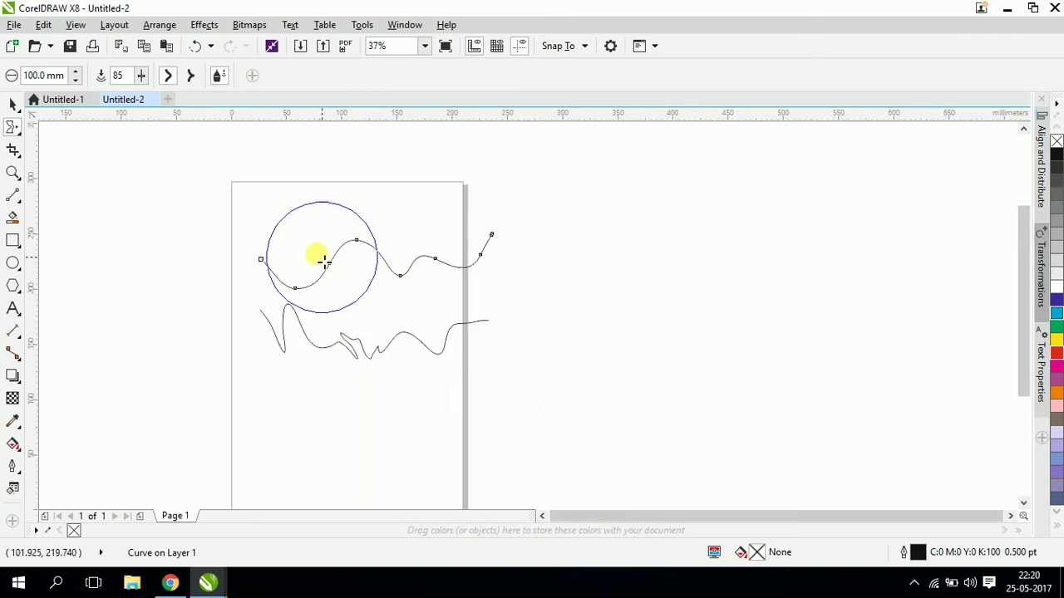
scroll(315, 255, up, 2)
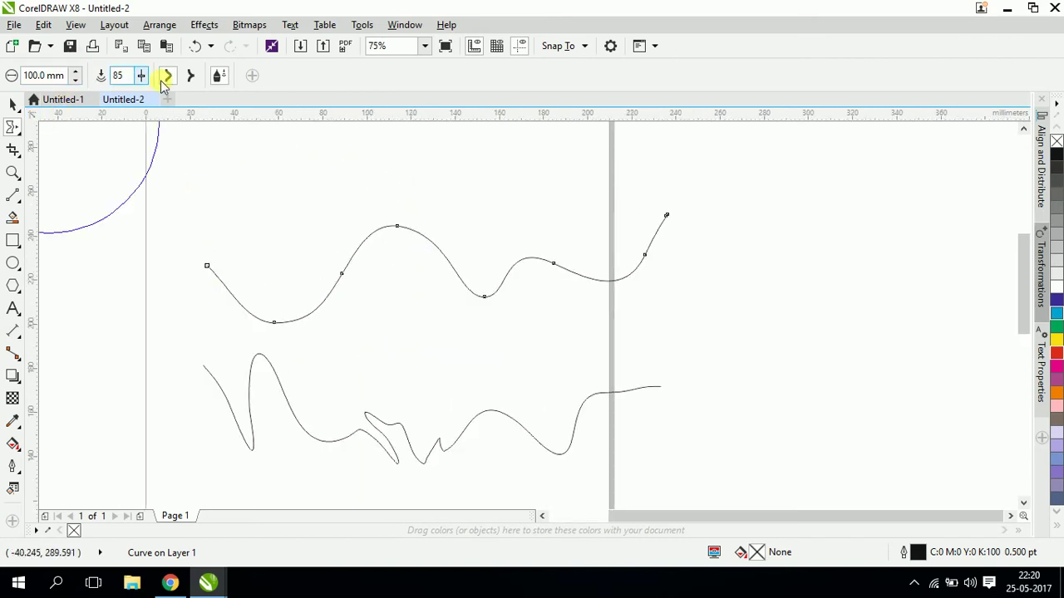
mouse_move(399, 240)
mouse_down()
mouse_move(407, 336)
mouse_move(368, 164)
mouse_up()
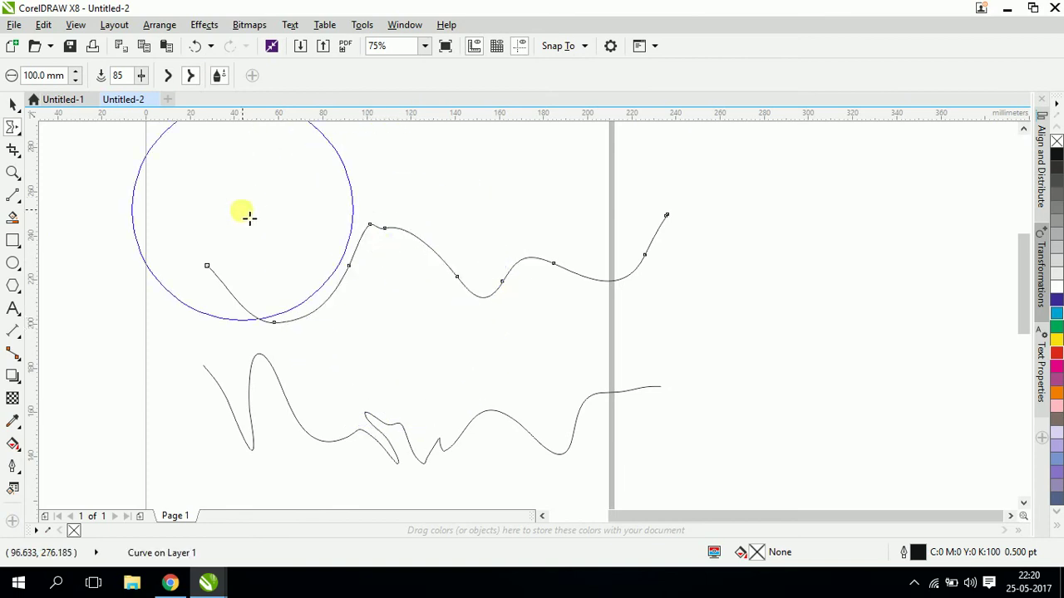
click(141, 76)
mouse_move(148, 95)
mouse_down()
mouse_move(420, 280)
mouse_move(401, 280)
mouse_move(411, 325)
mouse_move(383, 241)
mouse_up()
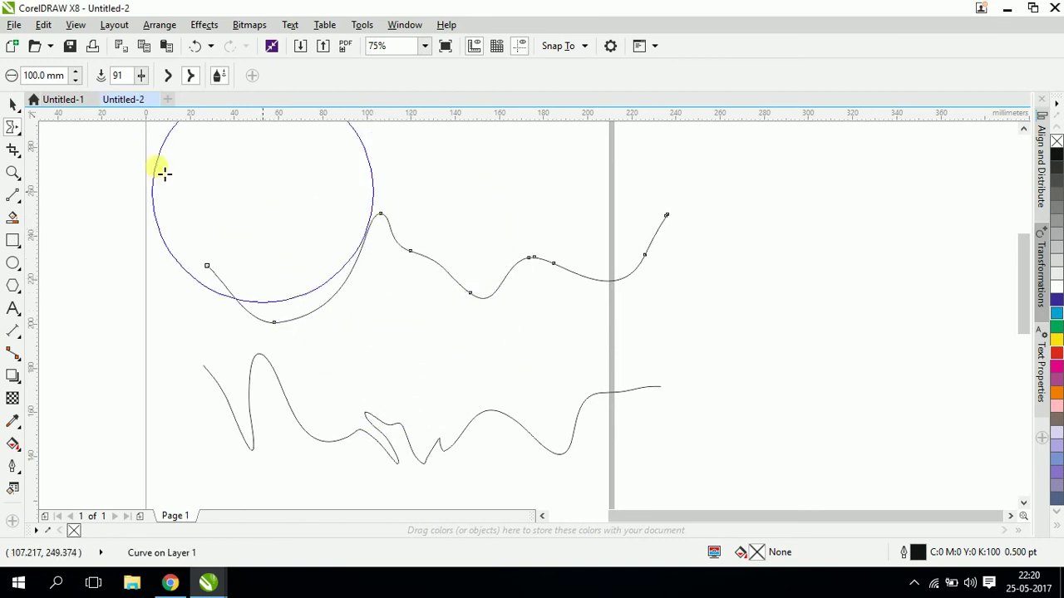
Smear the upper curve's crest at a pressure of 46 and its left end with a 99.9 mm nib.
drag(138, 76, 115, 89)
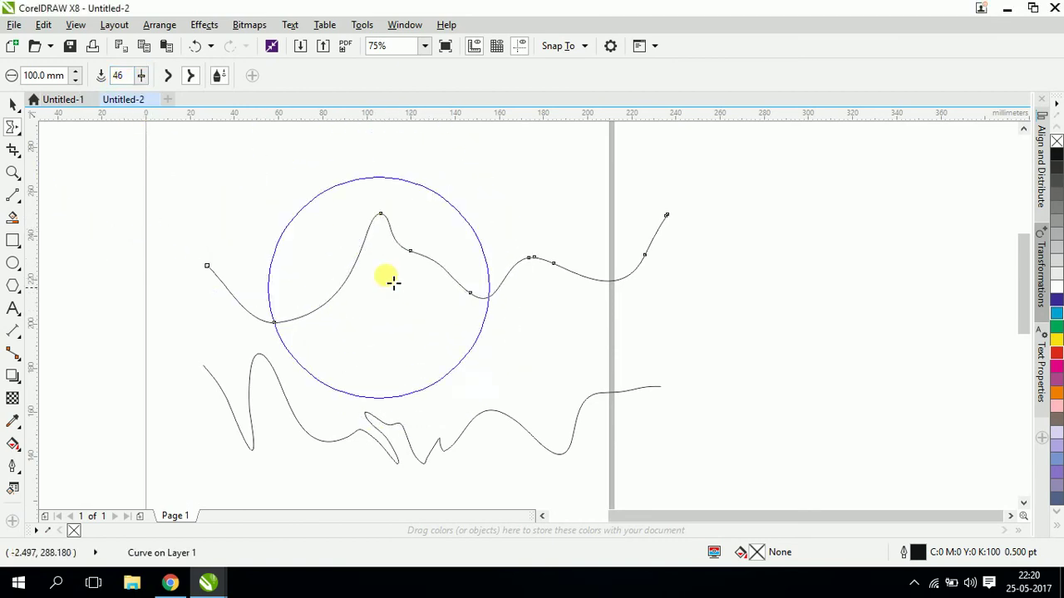
mouse_move(391, 280)
mouse_down()
mouse_move(380, 280)
mouse_move(391, 325)
mouse_move(405, 250)
mouse_move(441, 207)
mouse_up()
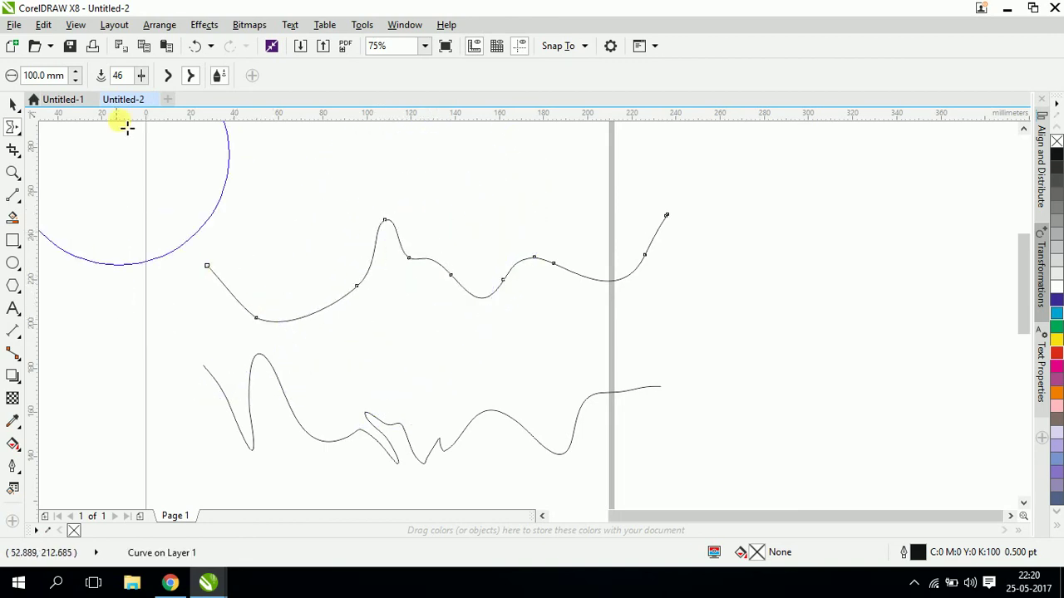
click(75, 80)
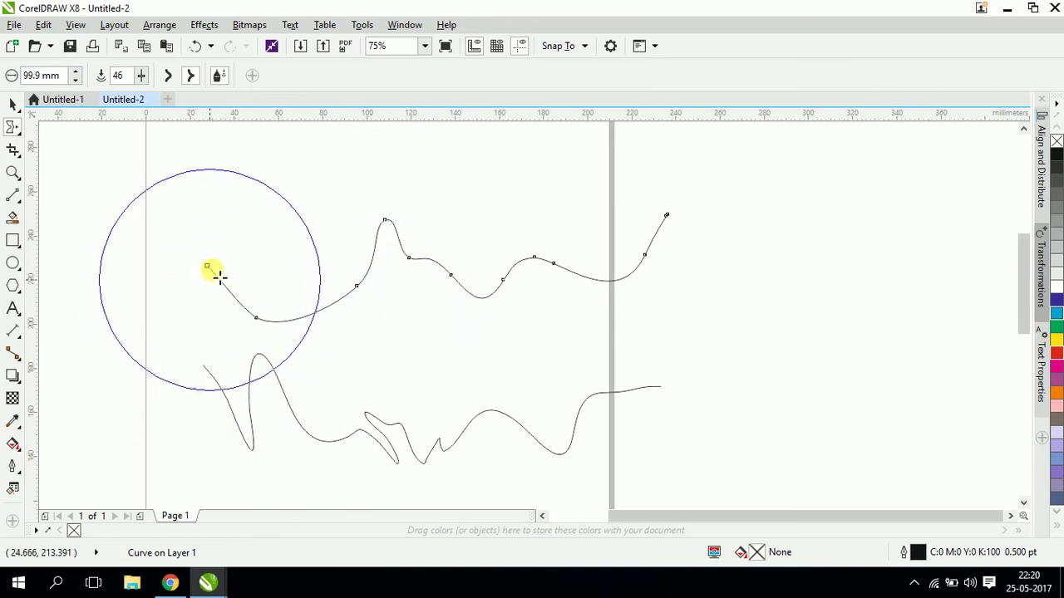
mouse_move(213, 275)
mouse_down()
mouse_move(280, 350)
mouse_move(149, 281)
mouse_move(128, 154)
mouse_up()
Set the Smear tool's nib size to 20 mm.
click(50, 75)
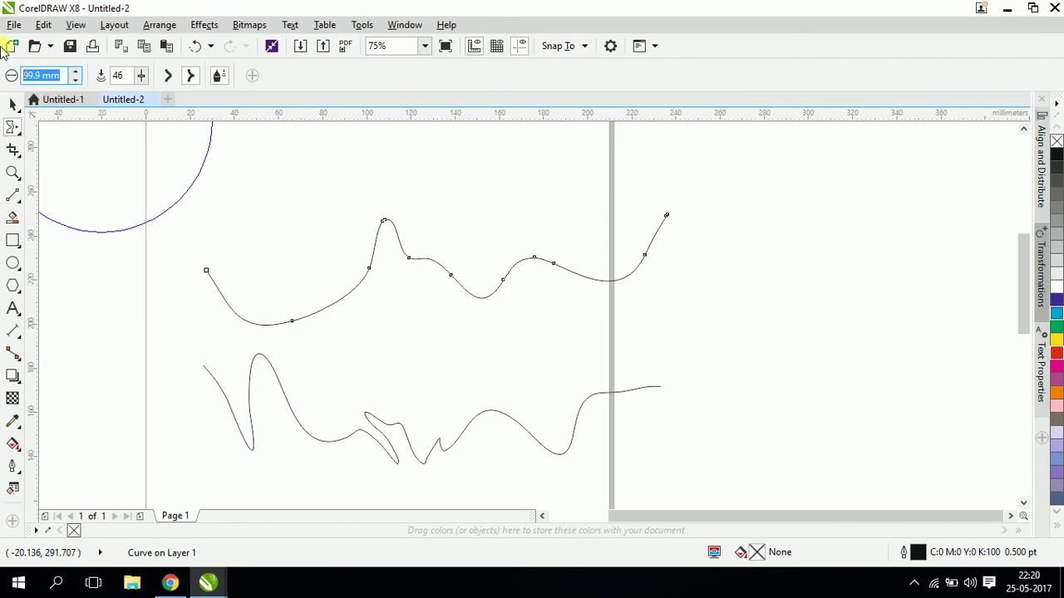
text(20)
key(Return)
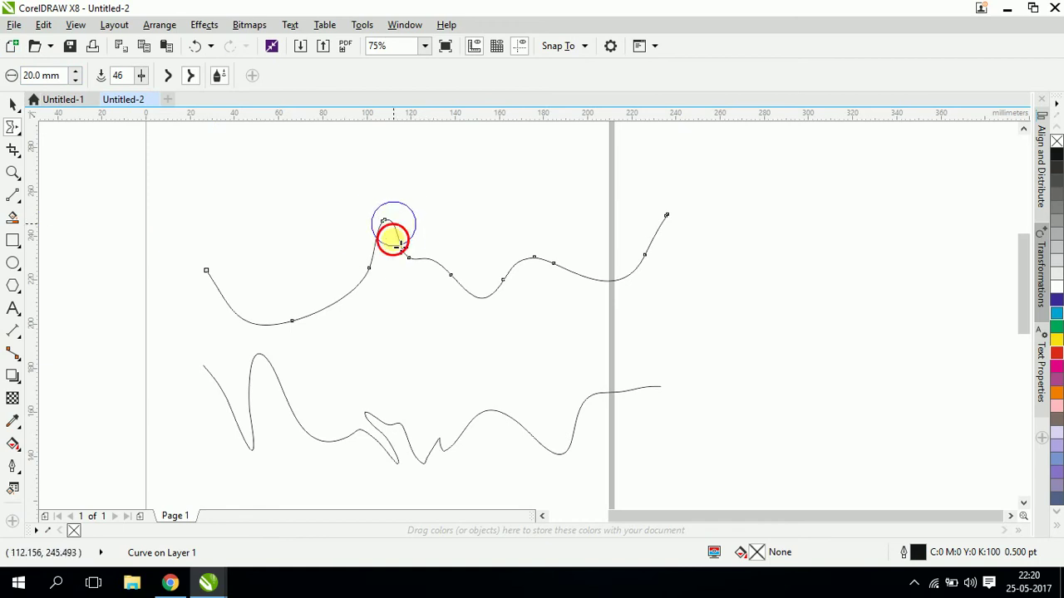
Smear the upper curve along its tall crest and at the crest's left foot using the small nib.
mouse_move(400, 243)
mouse_down()
mouse_move(382, 245)
mouse_move(380, 285)
mouse_move(421, 260)
mouse_move(433, 311)
mouse_move(470, 244)
mouse_move(494, 241)
mouse_move(432, 247)
mouse_move(484, 302)
mouse_move(418, 271)
mouse_move(406, 318)
mouse_up()
scroll(305, 334, up, 2)
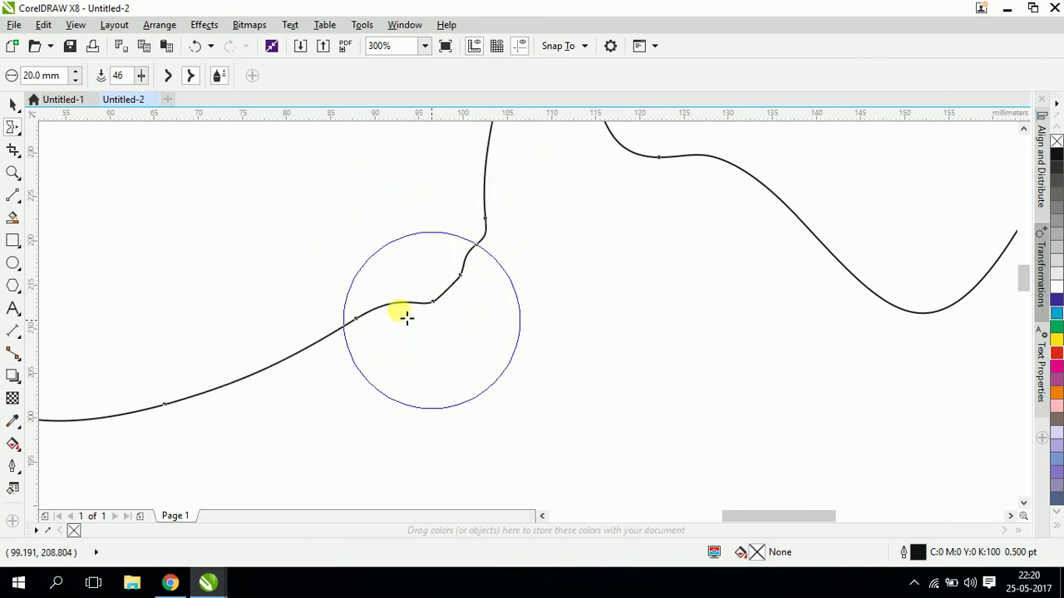
scroll(406, 317, down, 2)
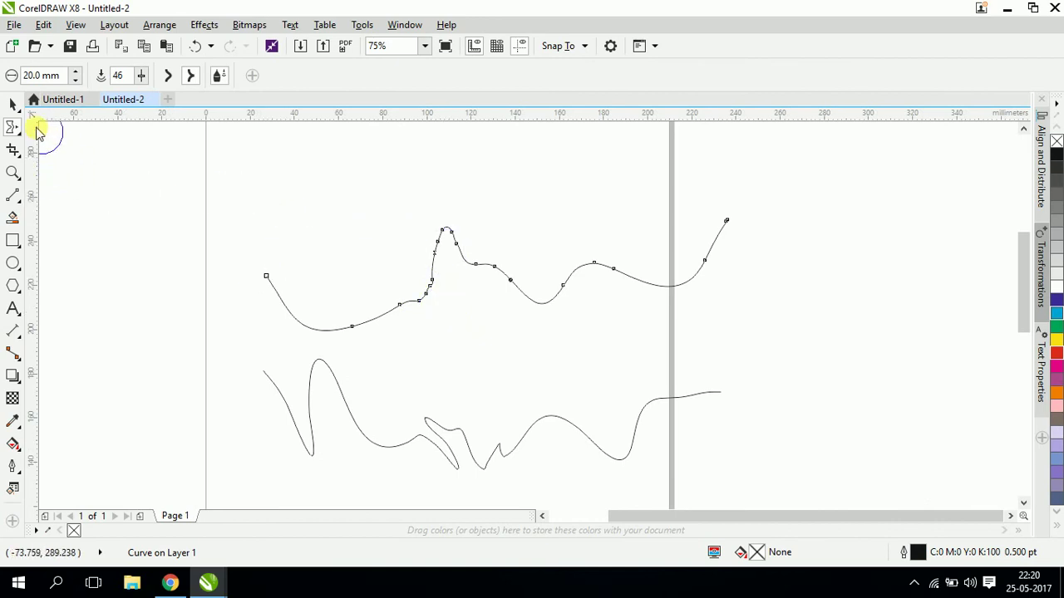
click(14, 128)
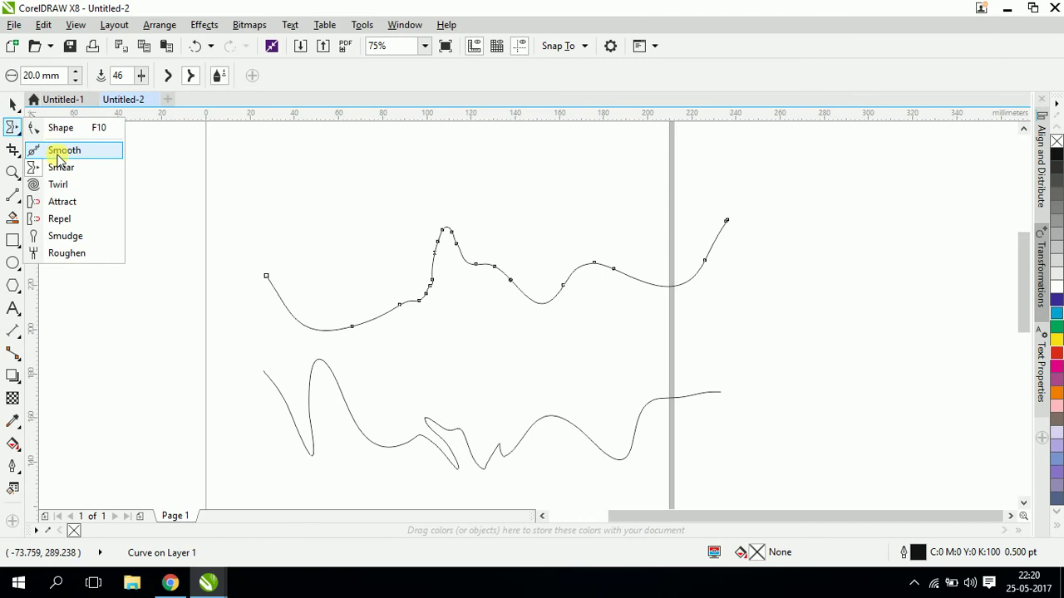
click(58, 153)
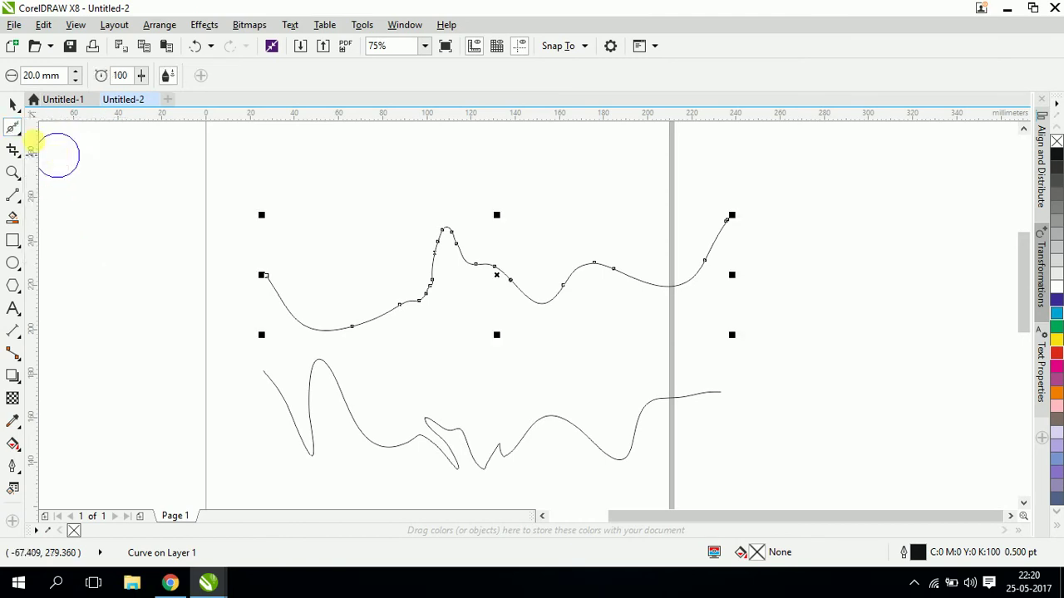
click(14, 126)
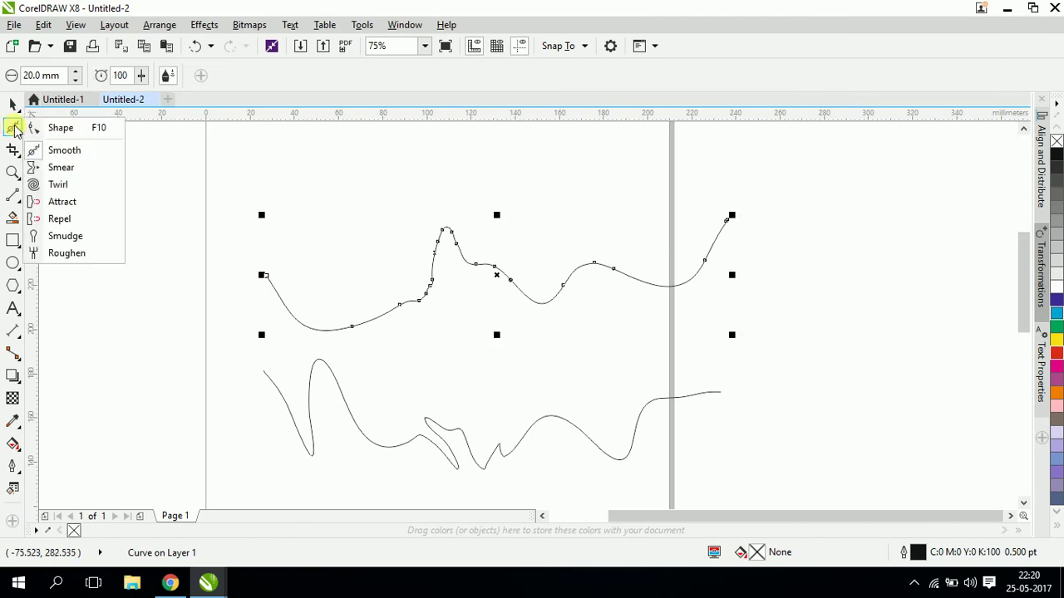
click(60, 168)
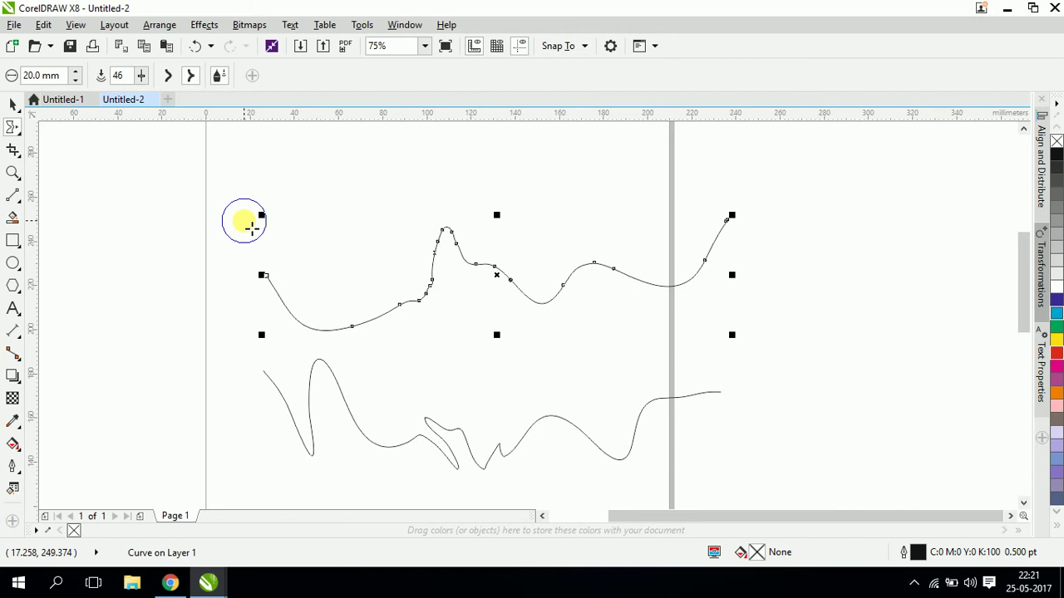
click(18, 133)
click(119, 169)
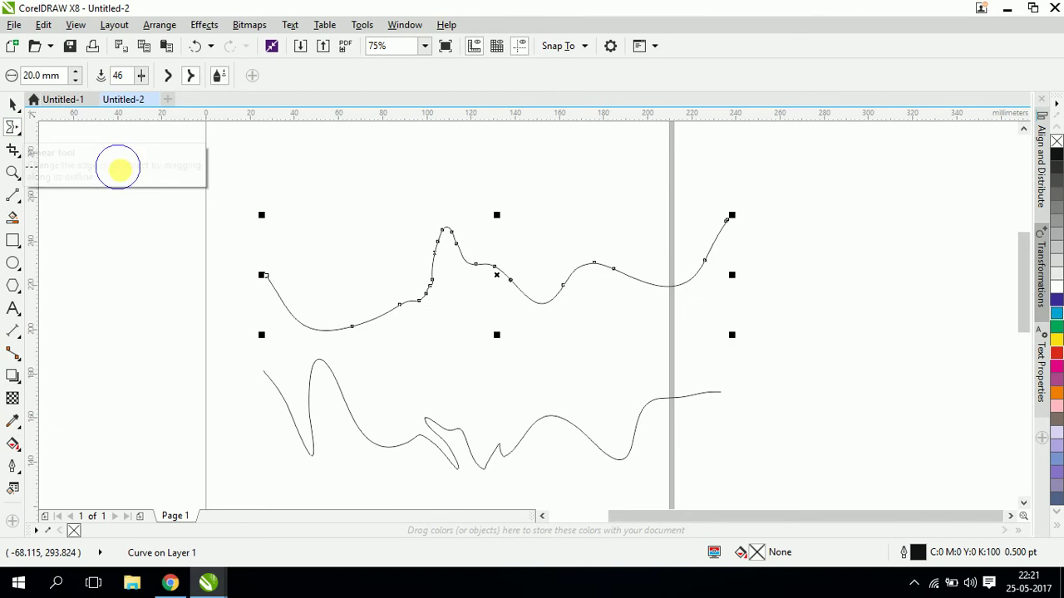
click(971, 368)
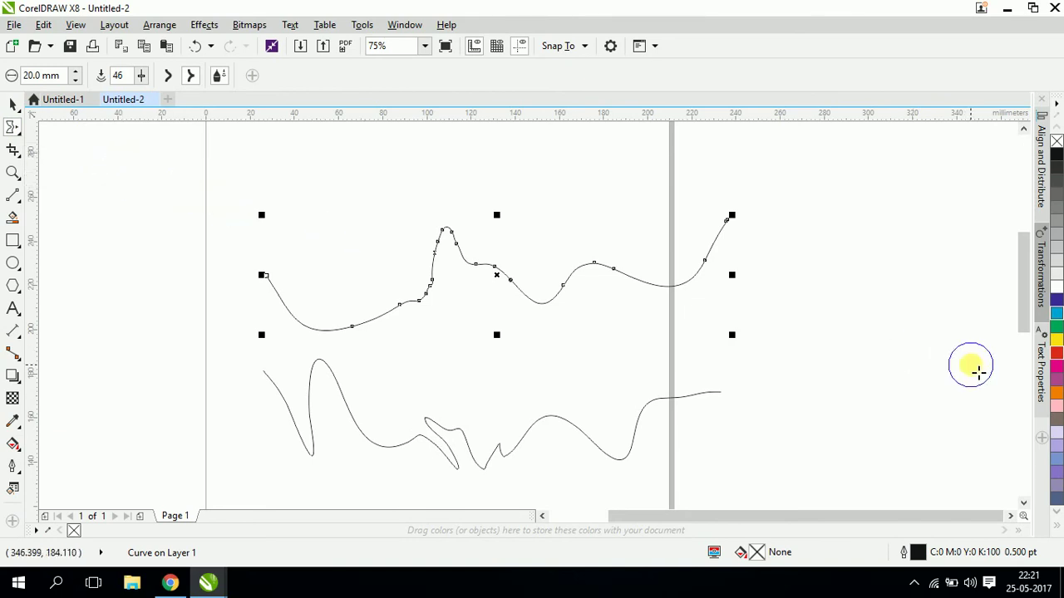